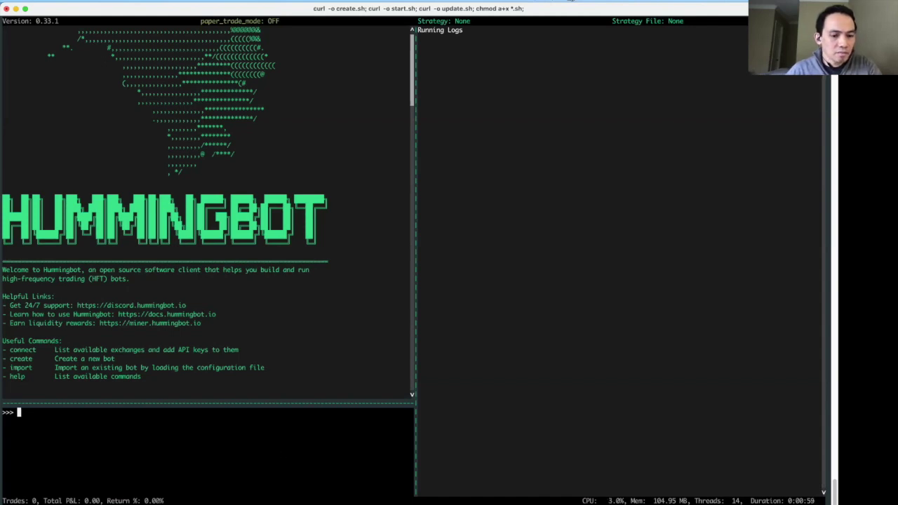
Step: List the available exchanges with the connect command and enlarge the terminal text
{"action": "key", "text": "Tab"}
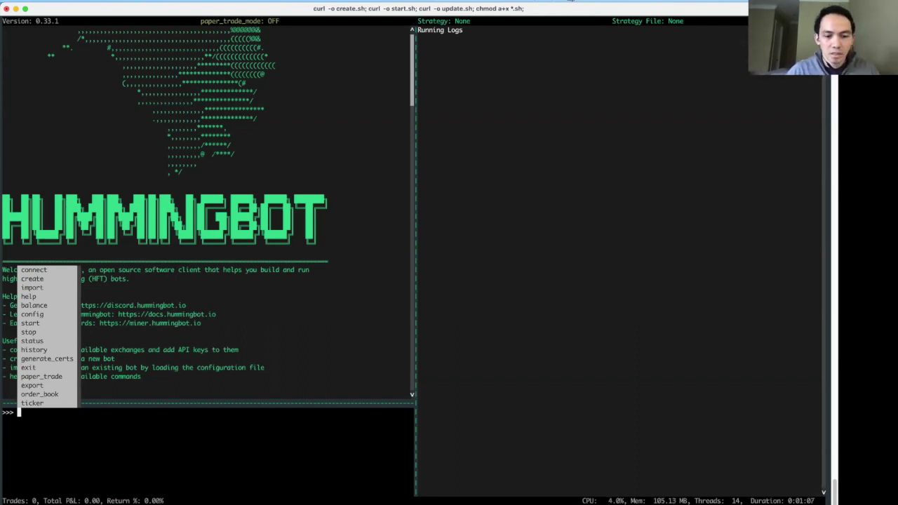
{"action": "type", "text": "connect"}
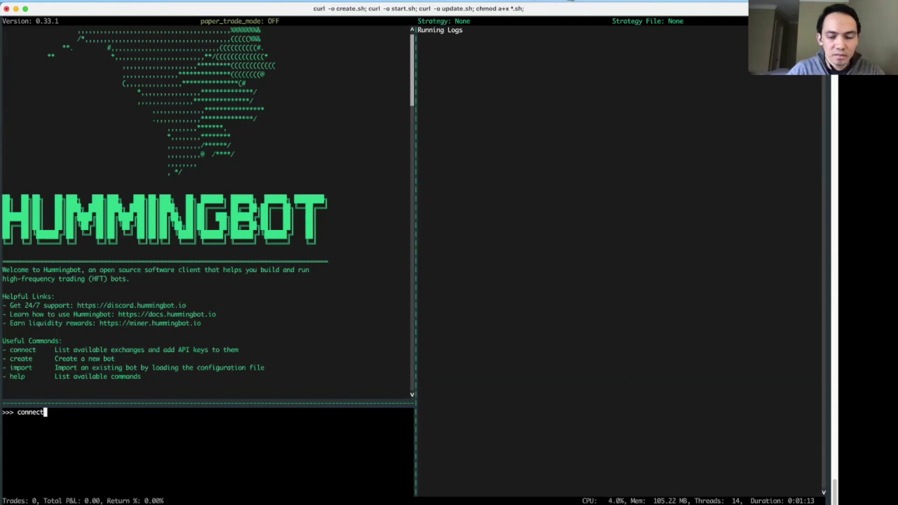
{"action": "key", "text": "Return"}
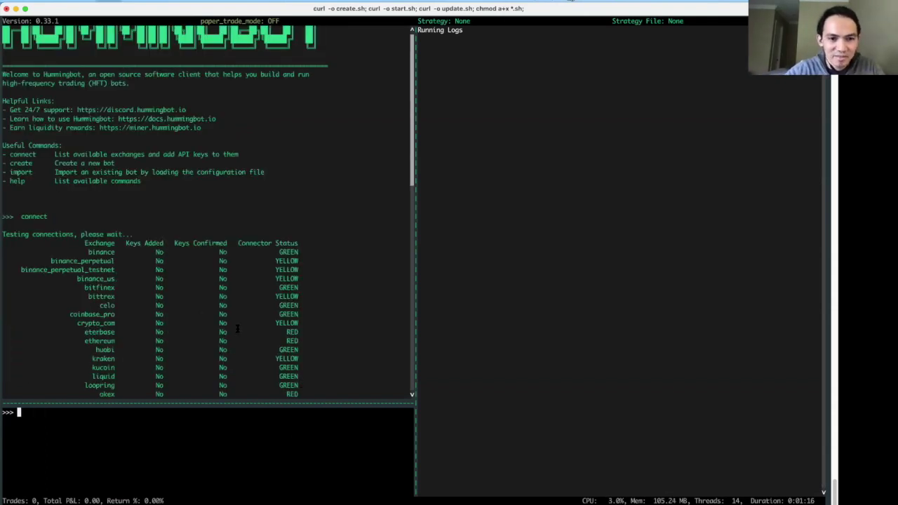
{"action": "key", "text": "super+plus"}
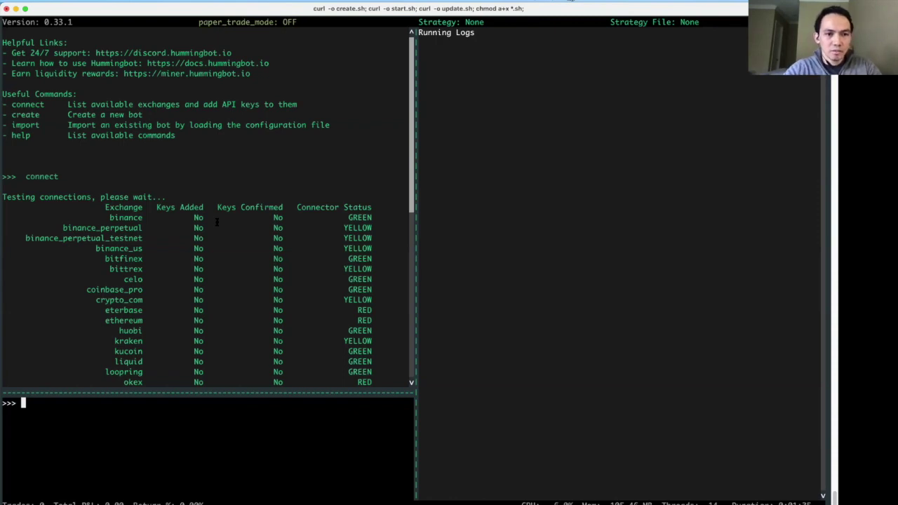
Step: Start connecting to the binance exchange with the connect binance command
{"action": "type", "text": "connect "}
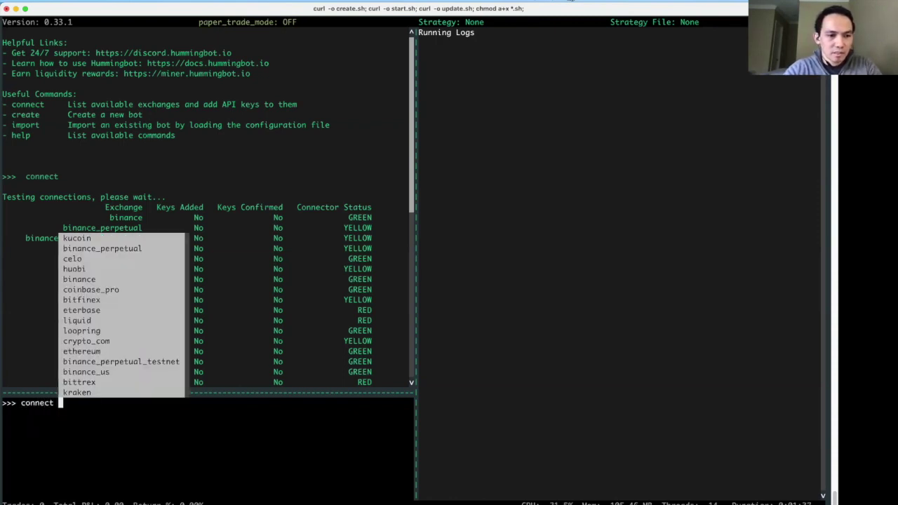
{"action": "type", "text": "bin"}
{"action": "key", "text": "Tab"}
{"action": "key", "text": "Tab"}
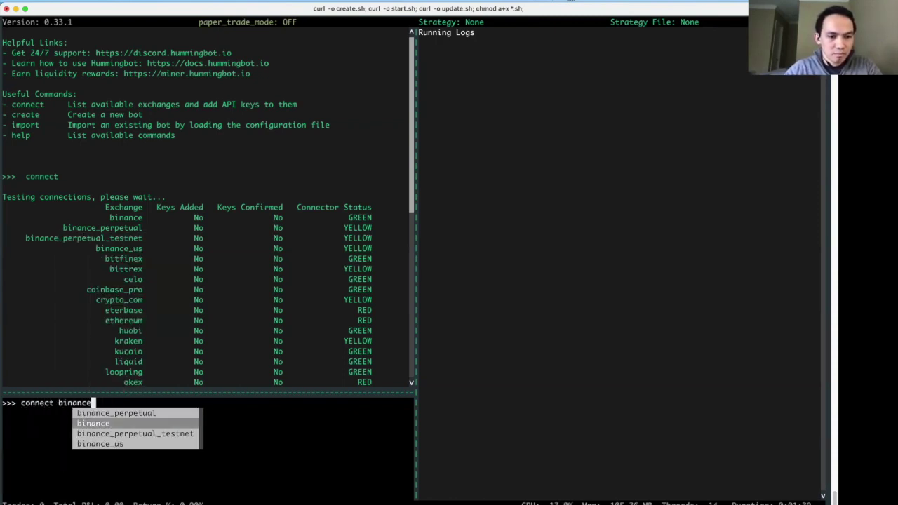
{"action": "key", "text": "Return"}
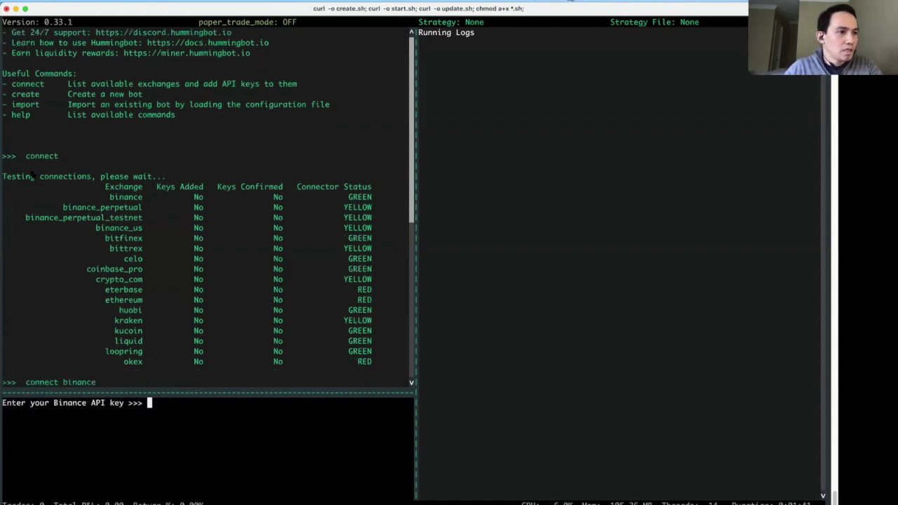
Step: Switch to the Binance website in the browser and open the account's API Management page
{"action": "key", "text": "super+Tab"}
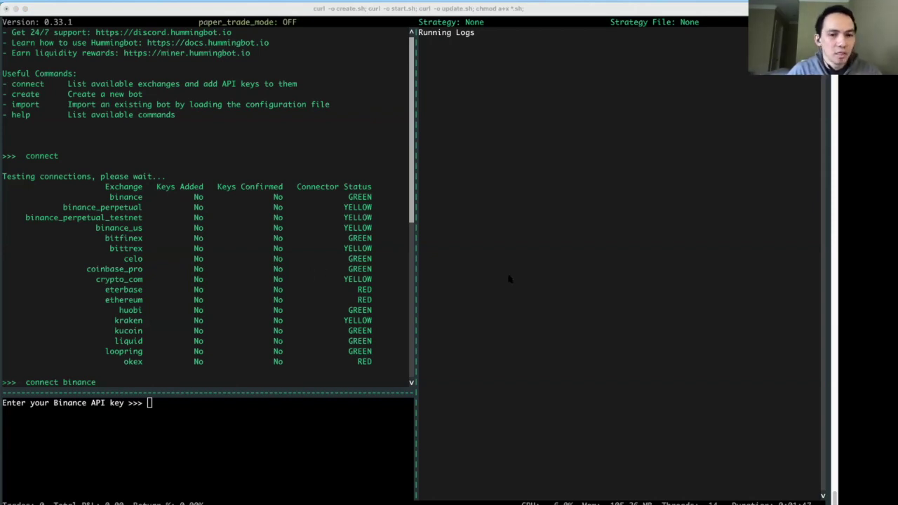
{"action": "left_click", "coordinate": [456, 270]}
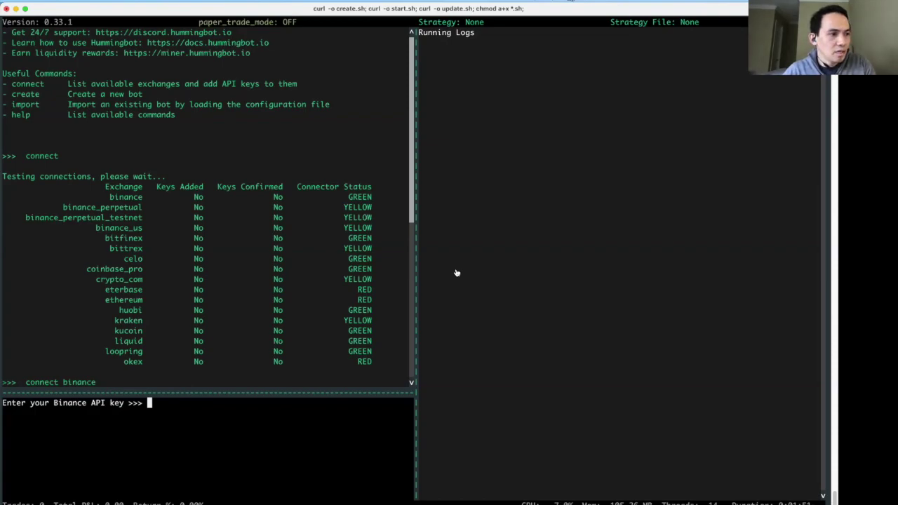
{"action": "key", "text": "super+Tab"}
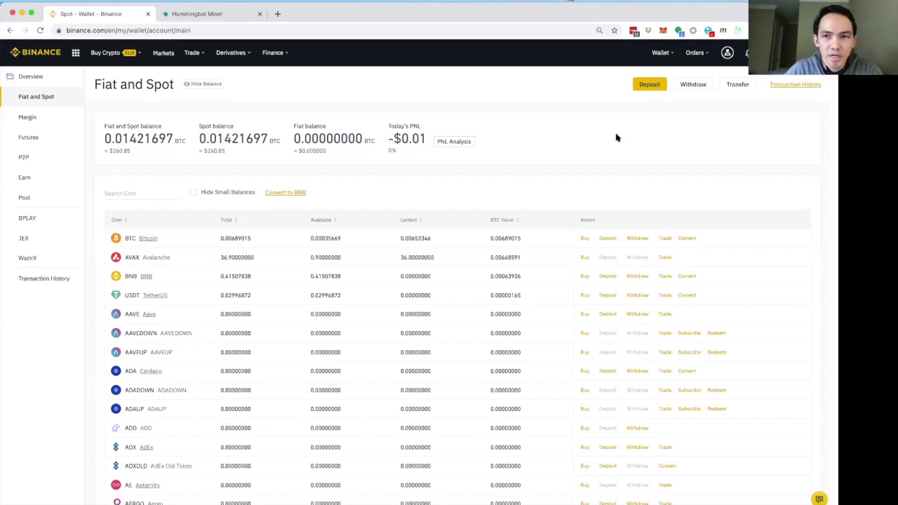
{"action": "mouse_move", "coordinate": [729, 59]}
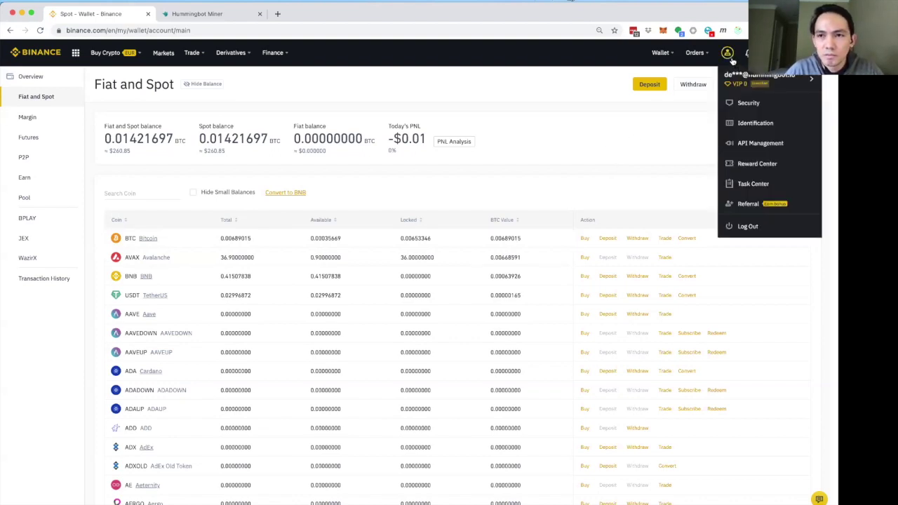
{"action": "left_click", "coordinate": [740, 143]}
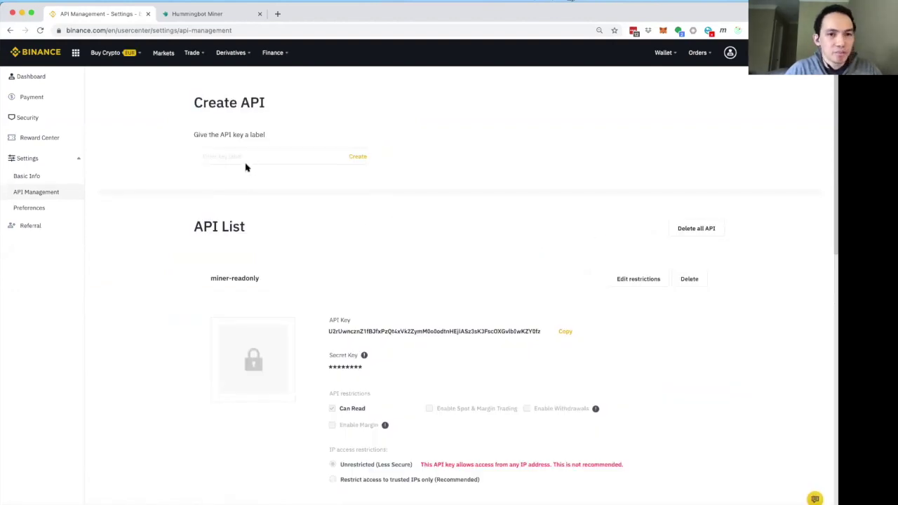
Step: Start creating an API key labelled new-key and cancel at the security verification
{"action": "type", "text": "new-key"}
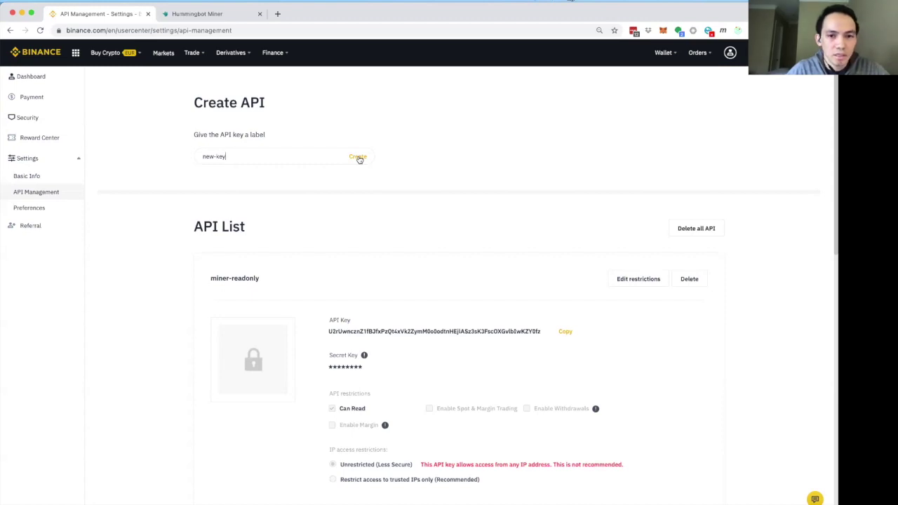
{"action": "left_click", "coordinate": [358, 159]}
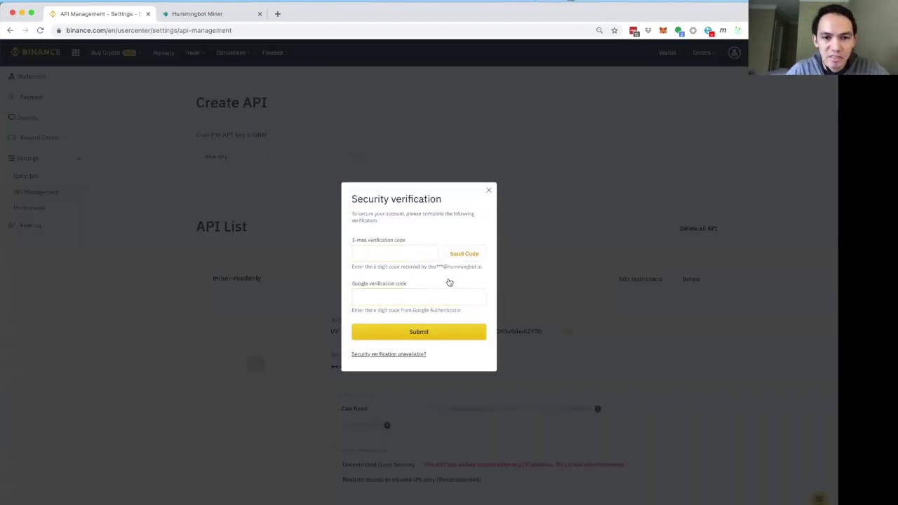
{"action": "left_click", "coordinate": [488, 191]}
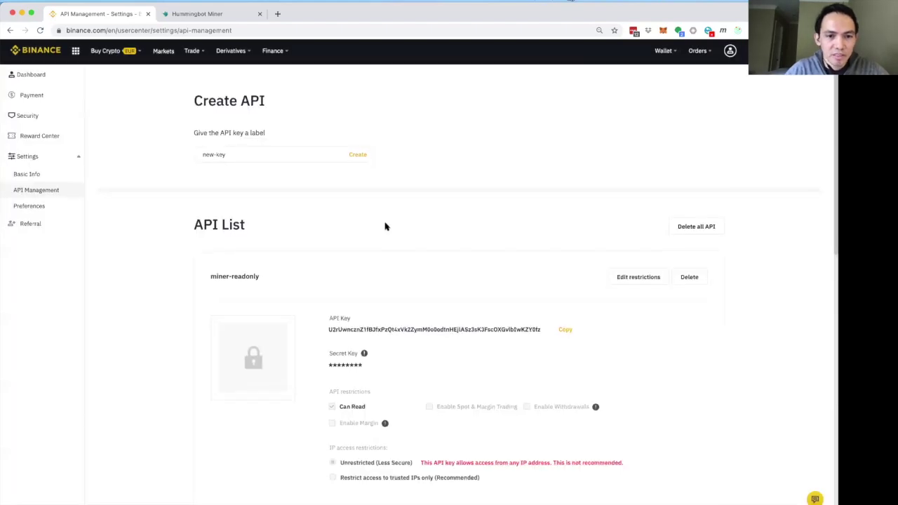
Step: Examine the API restrictions of the miner-readonly and hbot-trading keys in the API list
{"action": "scroll", "coordinate": [384, 225], "scroll_direction": "down", "scroll_amount": 5}
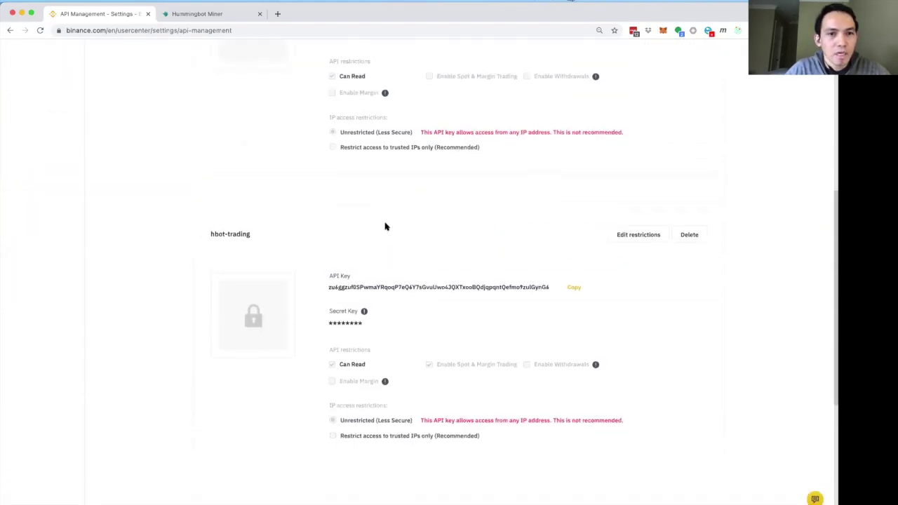
{"action": "scroll", "coordinate": [385, 226], "scroll_direction": "up", "scroll_amount": 6}
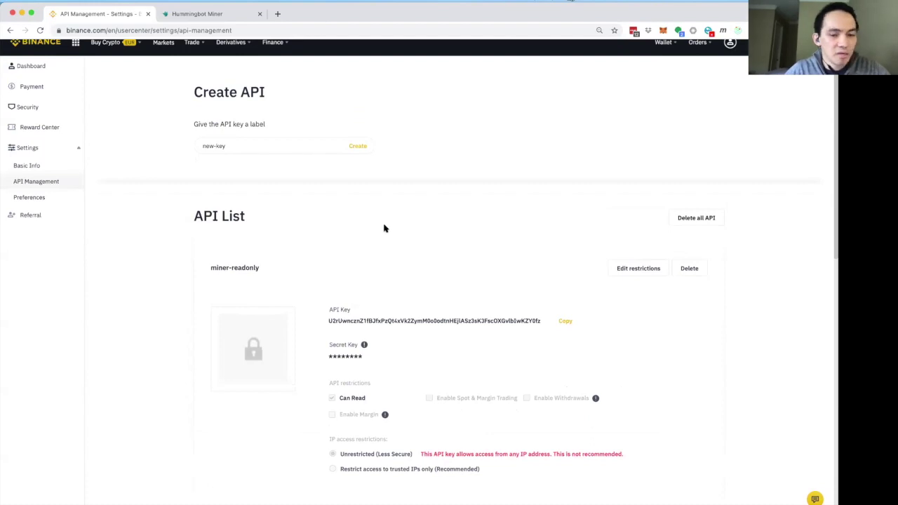
{"action": "scroll", "coordinate": [384, 228], "scroll_direction": "down", "scroll_amount": 5}
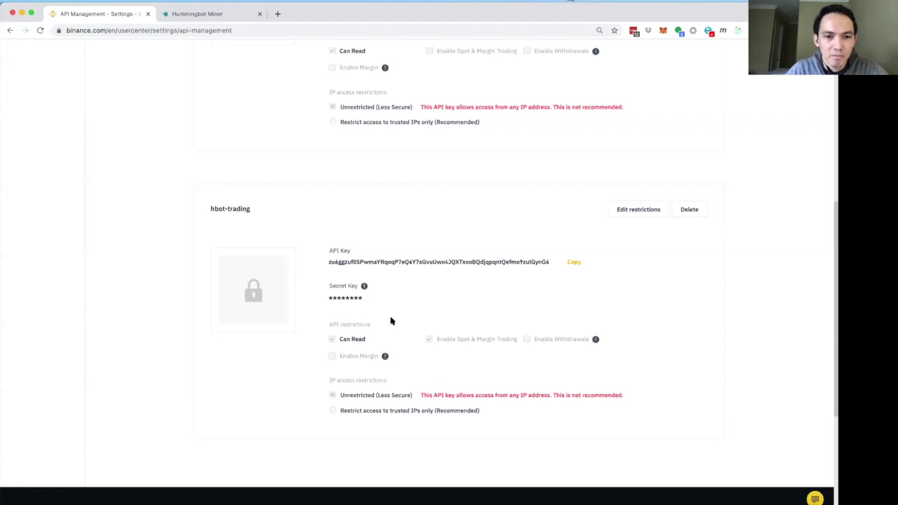
{"action": "scroll", "coordinate": [390, 321], "scroll_direction": "up", "scroll_amount": 5}
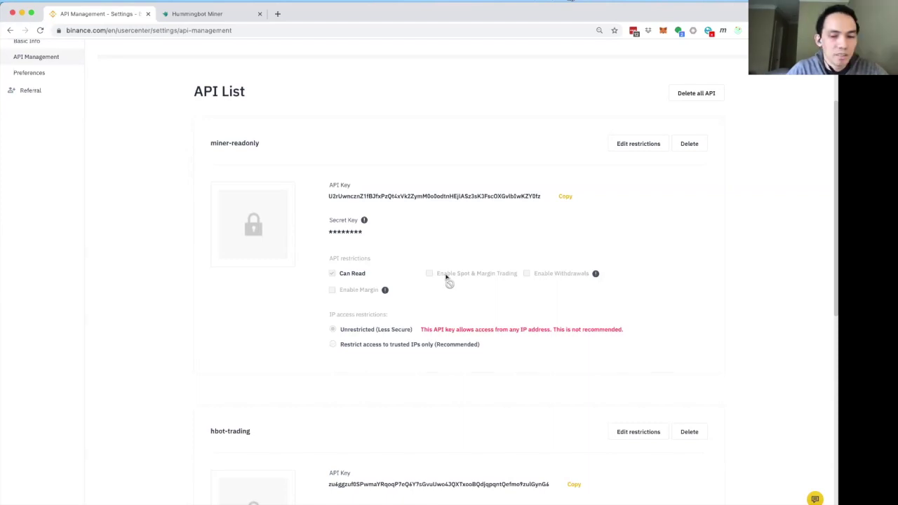
{"action": "scroll", "coordinate": [445, 277], "scroll_direction": "down", "scroll_amount": 3}
{"action": "scroll", "coordinate": [445, 277], "scroll_direction": "down", "scroll_amount": 4}
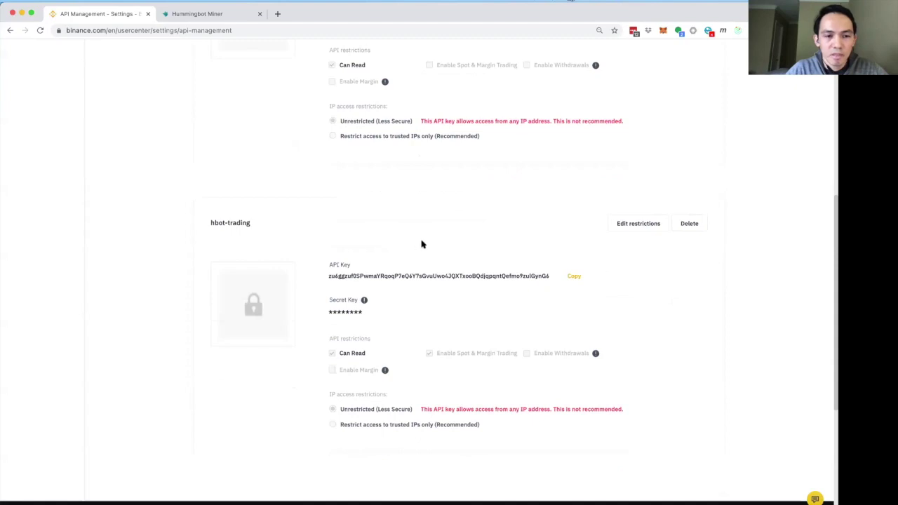
Step: Try turning off Enable Spot & Margin Trading for the hbot-trading key, cancel the edit, and return to the miner-readonly key's Secret Key information
{"action": "left_click", "coordinate": [628, 224]}
{"action": "left_click", "coordinate": [429, 354]}
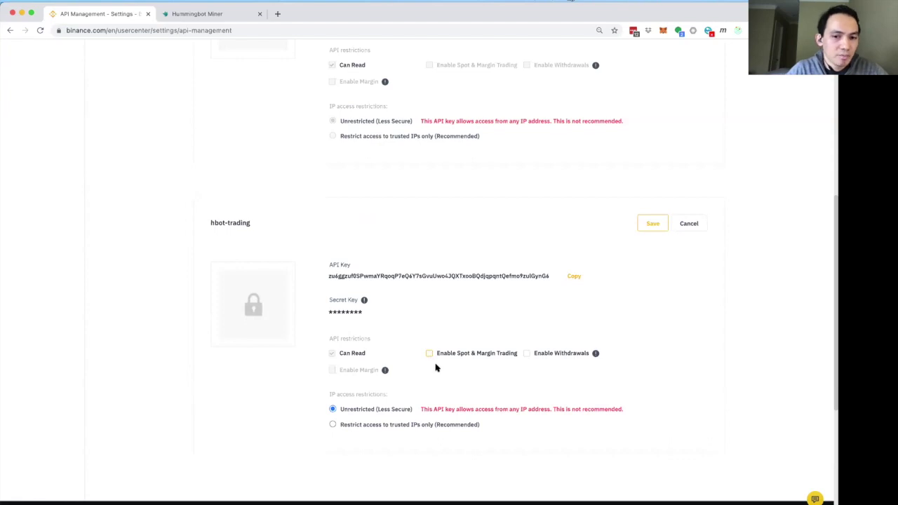
{"action": "left_click", "coordinate": [698, 227]}
{"action": "scroll", "coordinate": [435, 281], "scroll_direction": "up", "scroll_amount": 3}
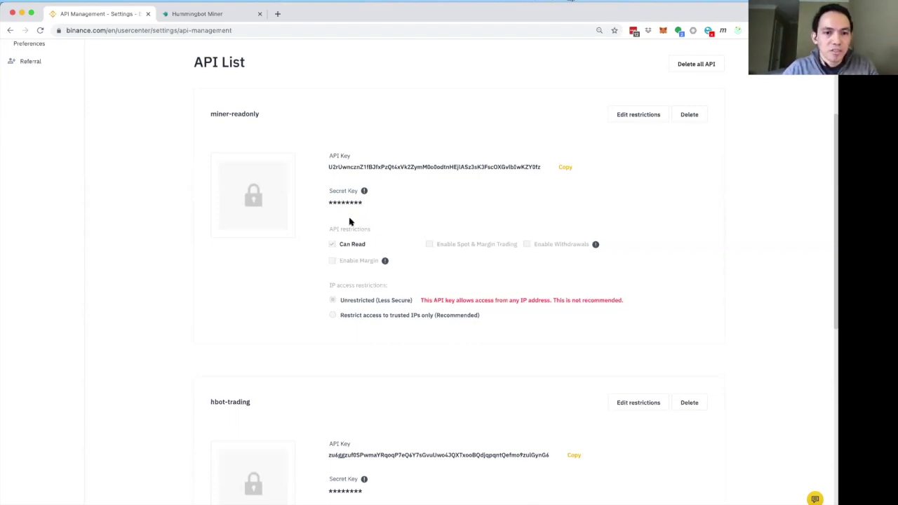
{"action": "mouse_move", "coordinate": [363, 190]}
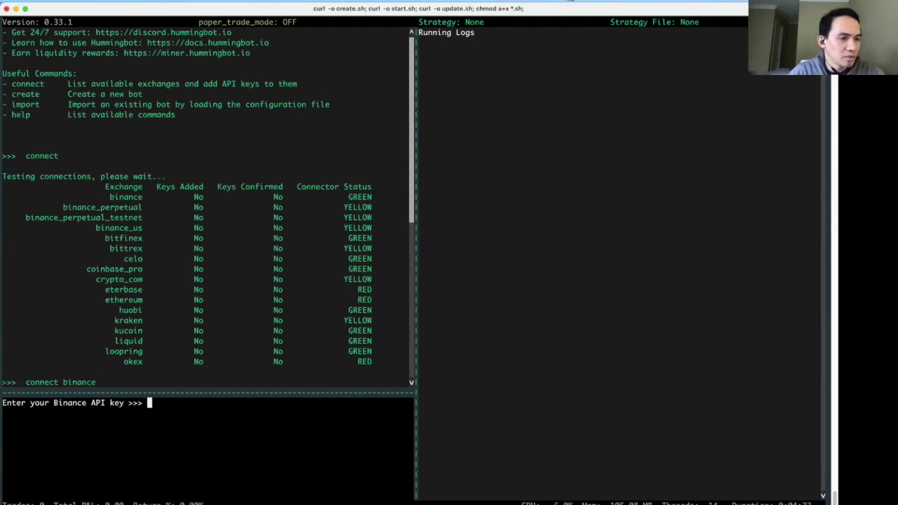
Step: Copy the Binance API key from its storage window and submit it at Hummingbot's API key prompt
{"action": "key", "text": "super+Tab"}
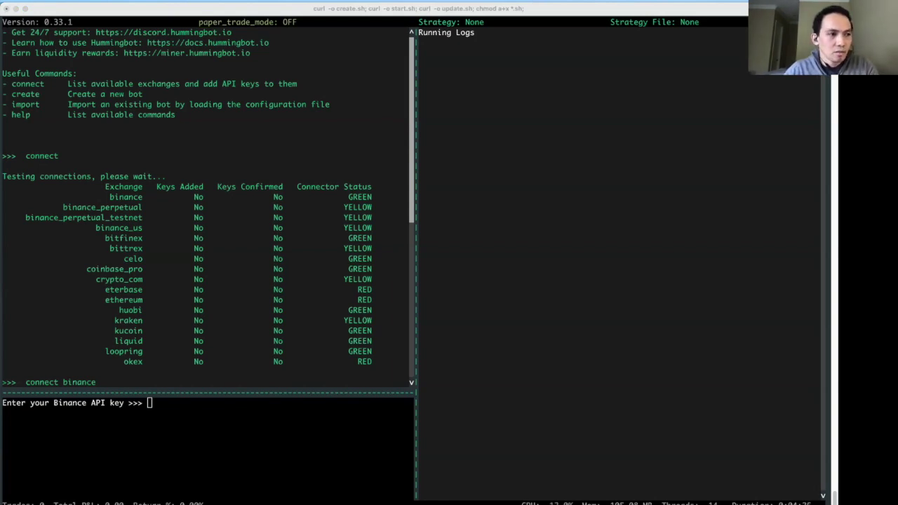
{"action": "key", "text": "super+Tab"}
{"action": "key", "text": "super+v"}
{"action": "key", "text": "Return"}
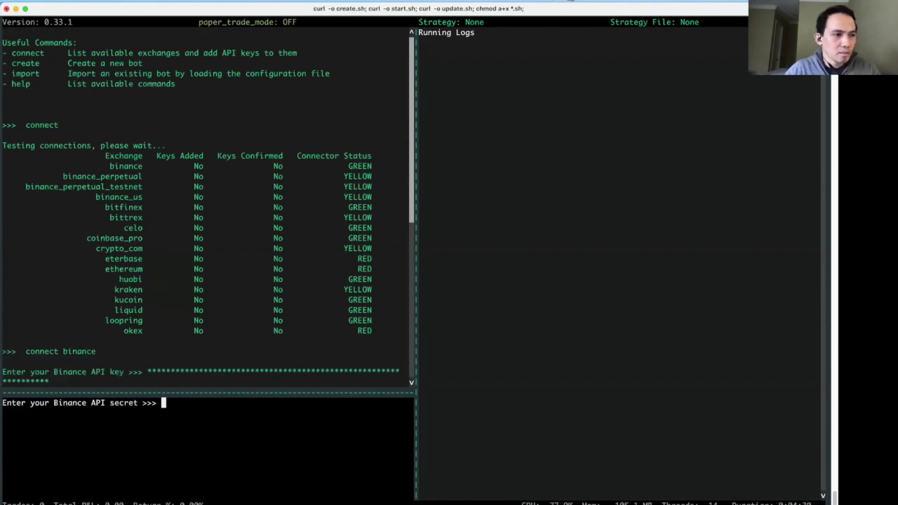
Step: Copy and submit the Binance API secret in Hummingbot, and list the exchange connections again with the connect command
{"action": "key", "text": "super+Tab"}
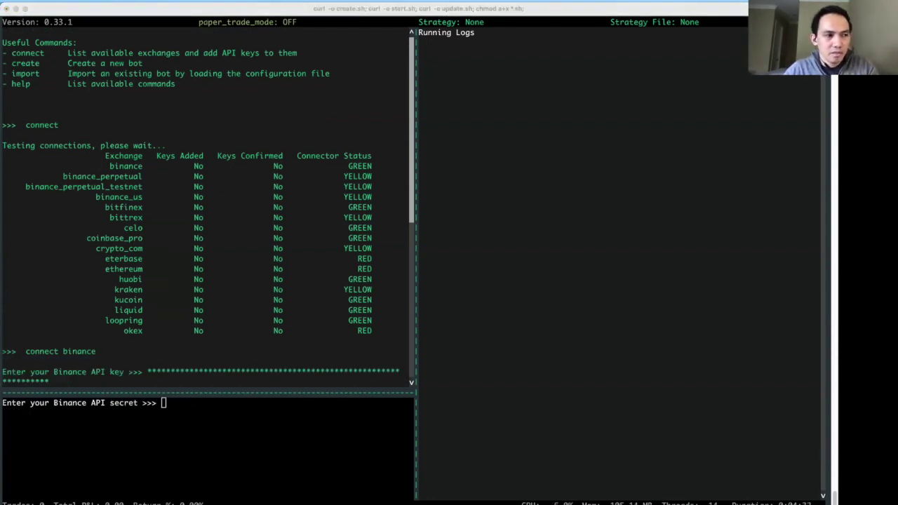
{"action": "key", "text": "super+Tab"}
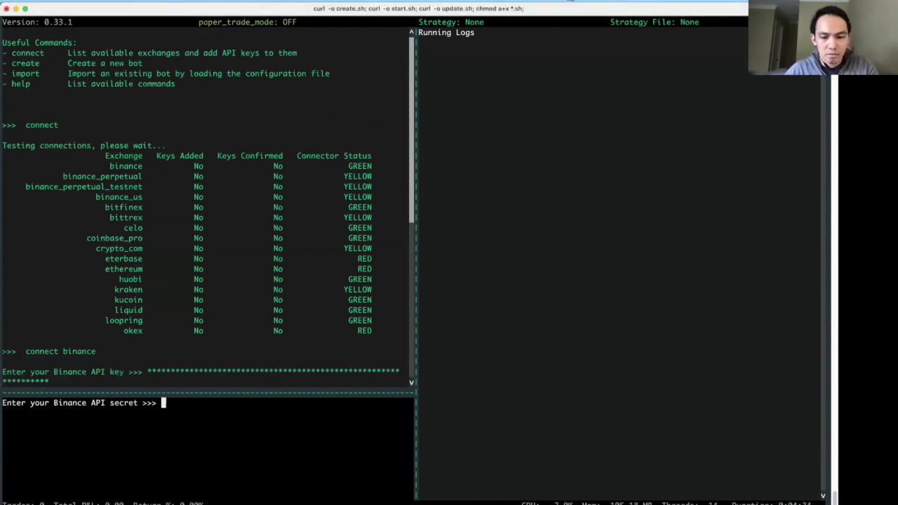
{"action": "key", "text": "super+v"}
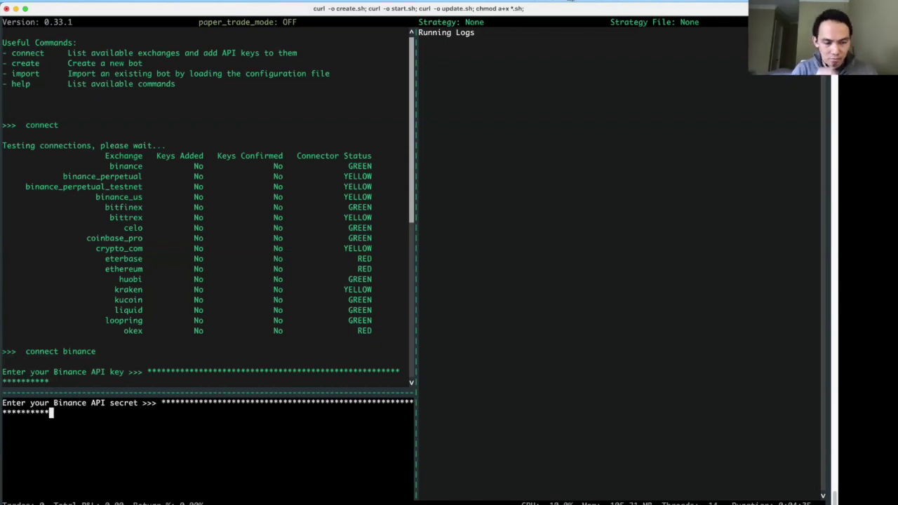
{"action": "key", "text": "Return"}
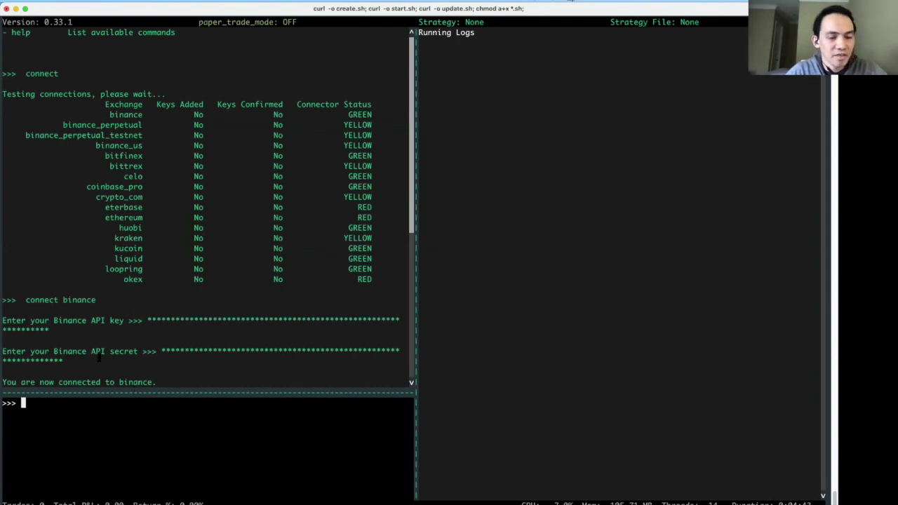
{"action": "type", "text": "connect"}
{"action": "key", "text": "Return"}
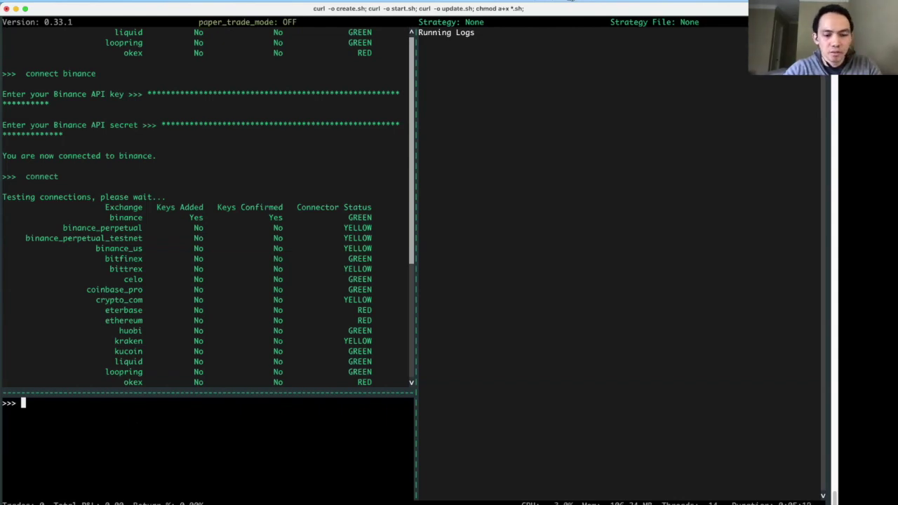
Step: Create a new bot configuration with the create command and submit pure_market_making as its market making strategy
{"action": "type", "text": "create"}
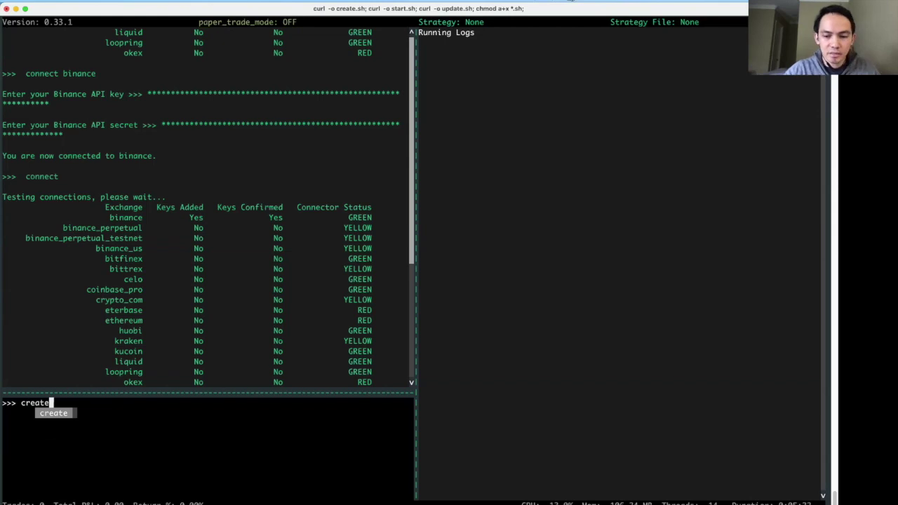
{"action": "key", "text": "Return"}
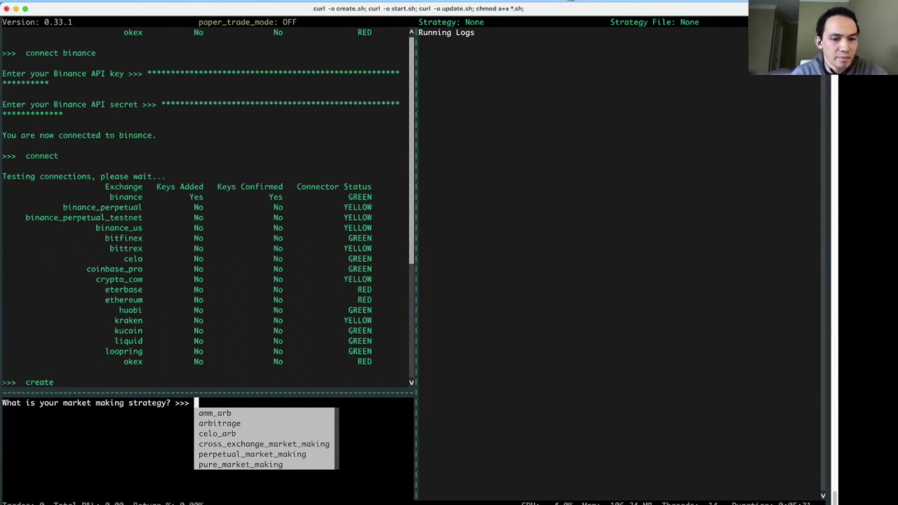
{"action": "key", "text": "Tab"}
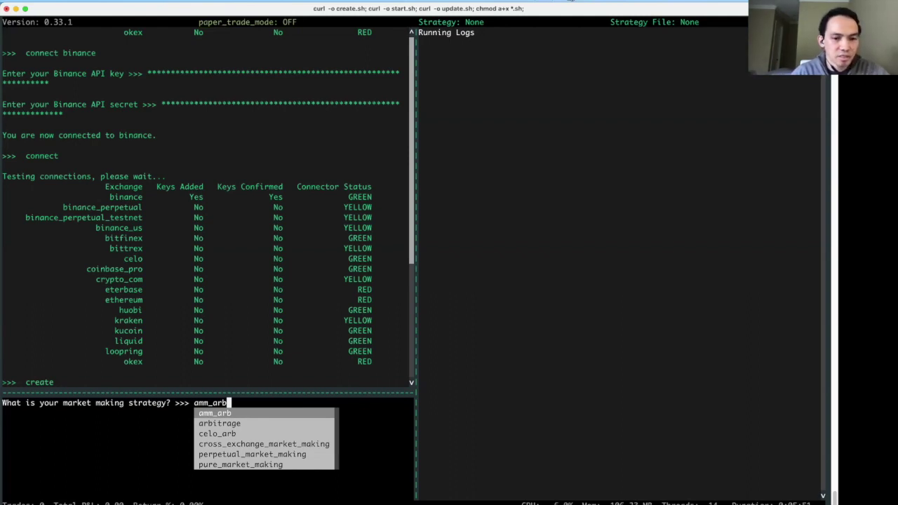
{"action": "key", "text": "Down"}
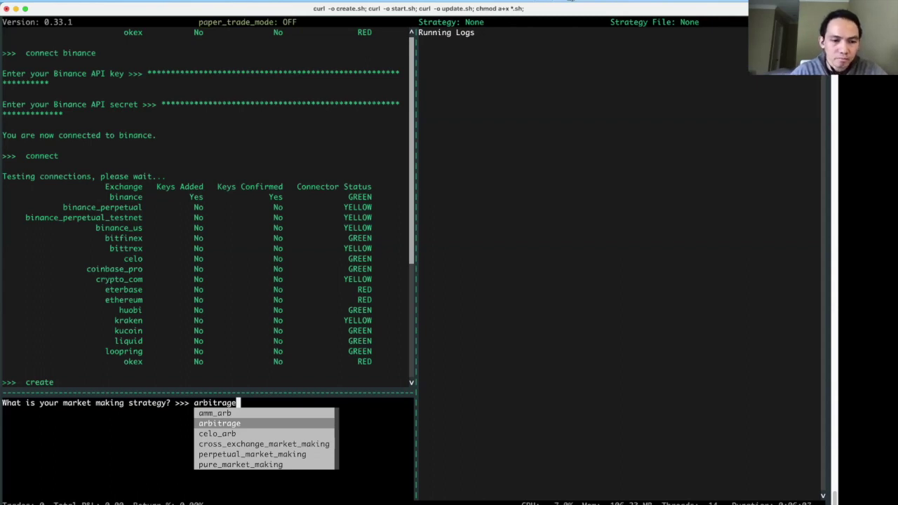
{"action": "left_click", "coordinate": [234, 434]}
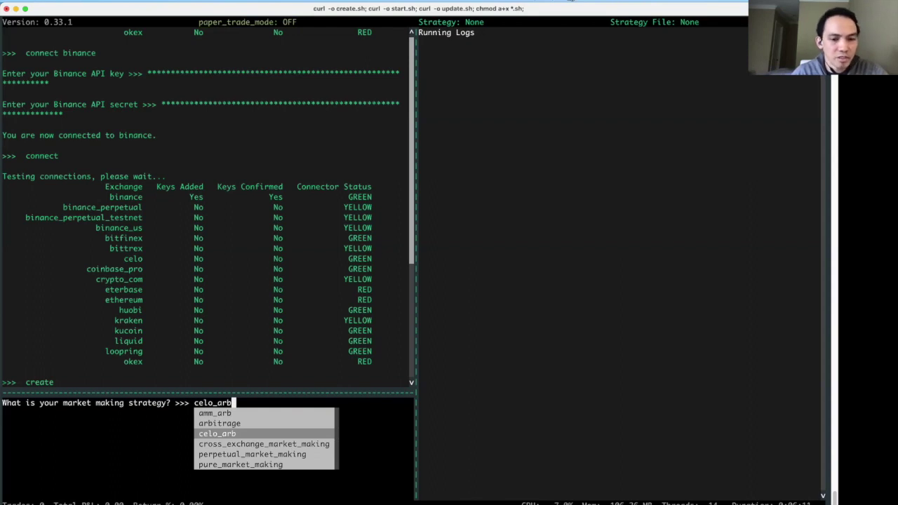
{"action": "key", "text": "Down"}
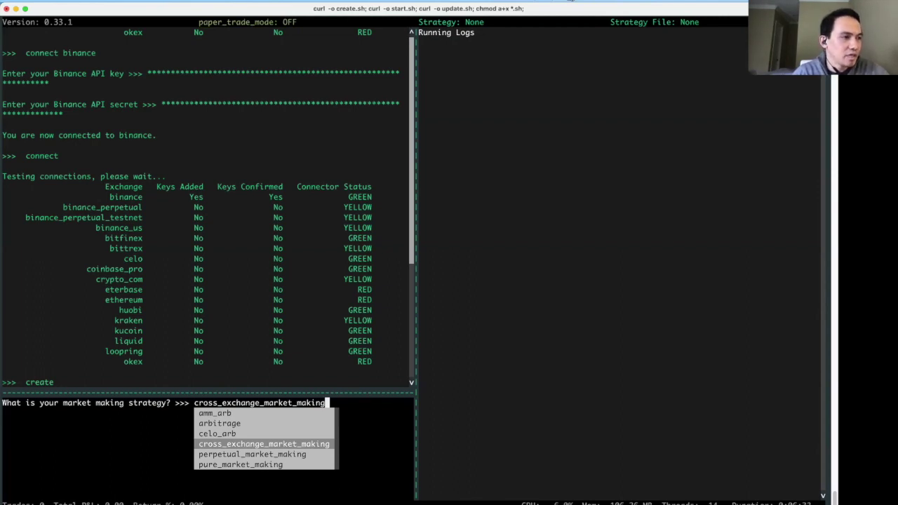
{"action": "key", "text": "Down"}
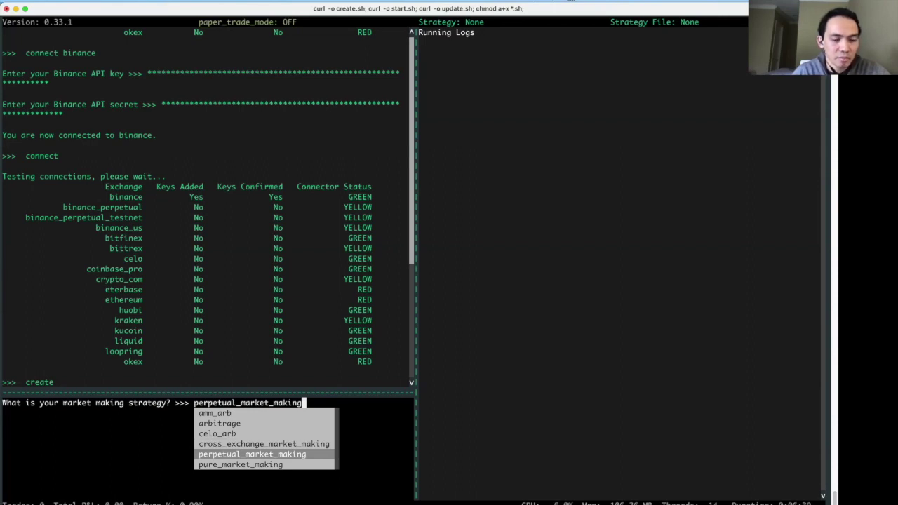
{"action": "key", "text": "Down"}
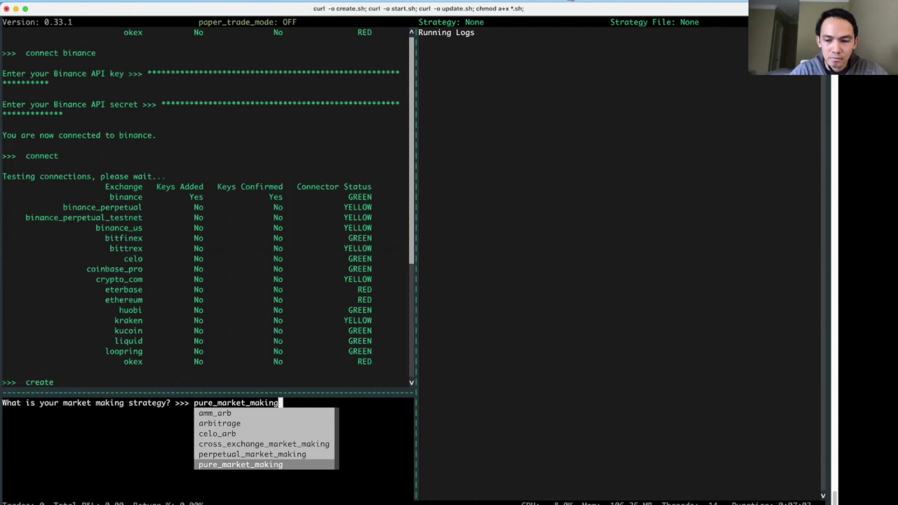
{"action": "key", "text": "Return"}
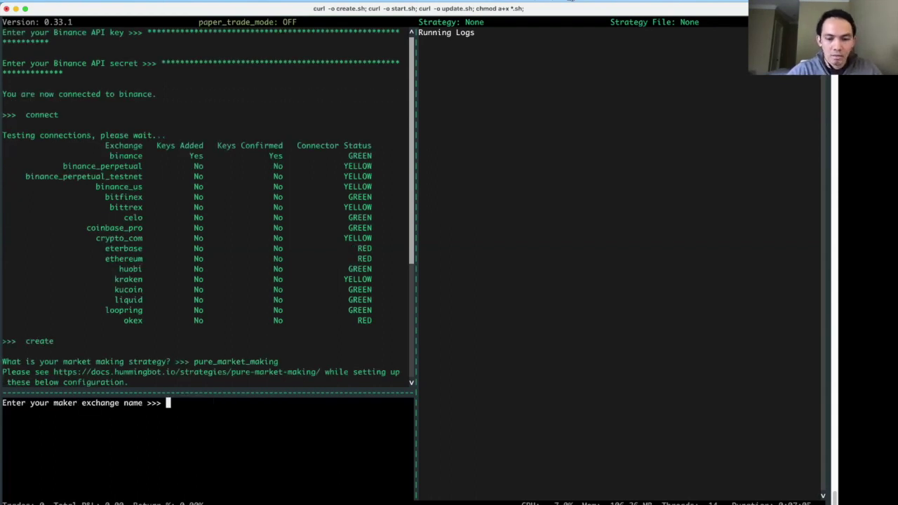
Step: Submit binance as the maker exchange name for the new strategy
{"action": "type", "text": "binance"}
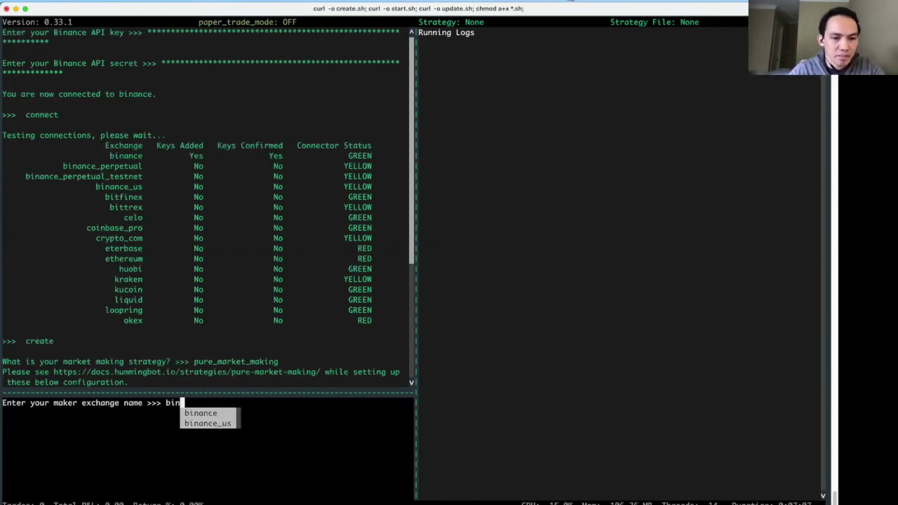
{"action": "key", "text": "Tab"}
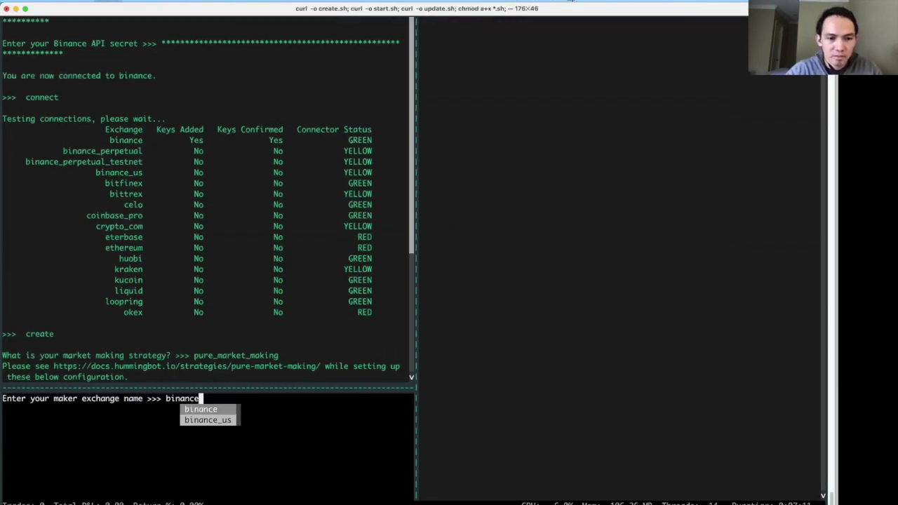
{"action": "key", "text": "super+equal"}
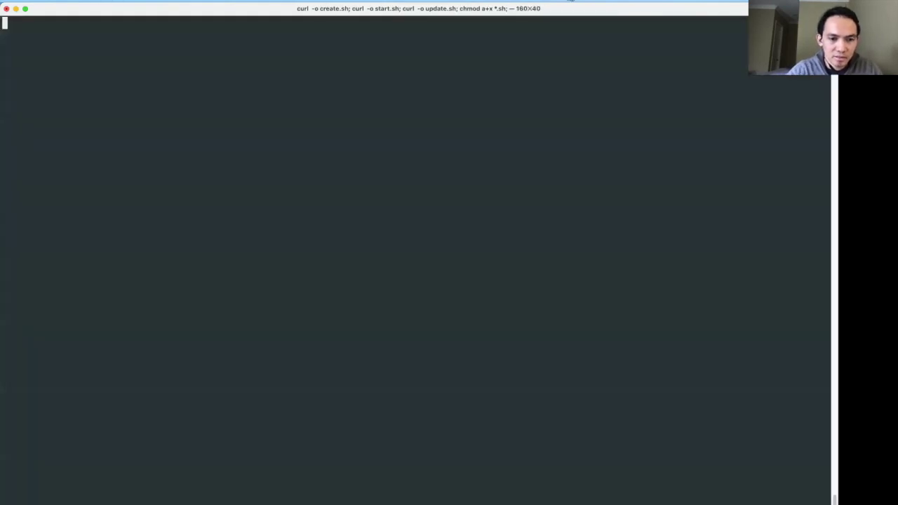
{"action": "key", "text": "Return"}
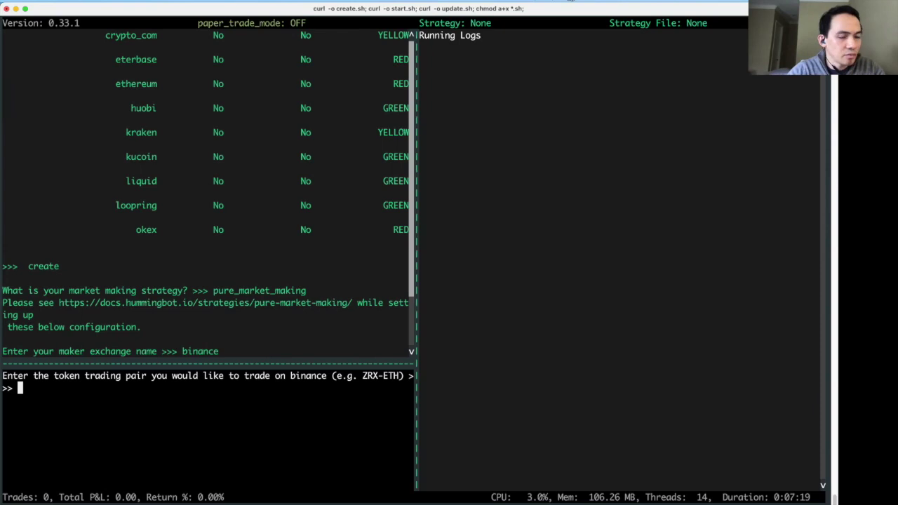
Step: Choose AVAX-BTC from the suggested pairs and submit it as the token trading pair on binance
{"action": "type", "text": "AVA"}
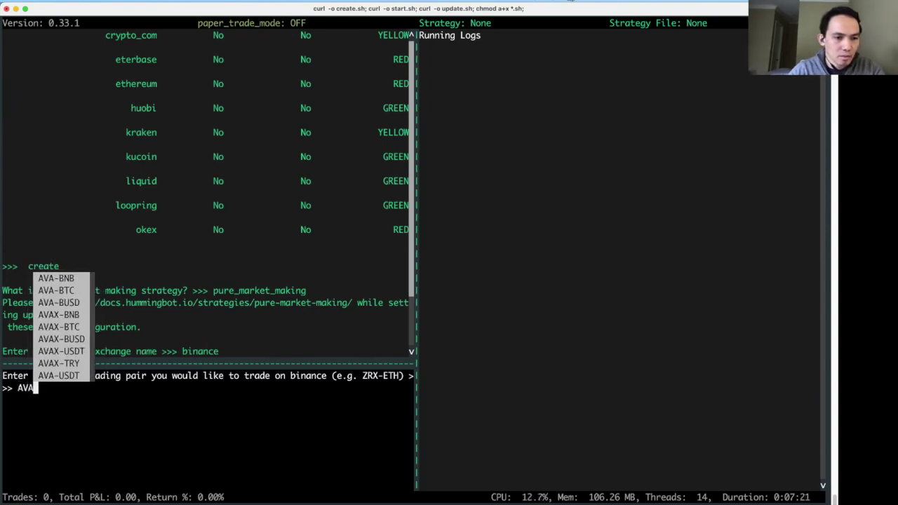
{"action": "key", "text": "Tab"}
{"action": "key", "text": "Tab"}
{"action": "key", "text": "Tab"}
{"action": "key", "text": "Tab"}
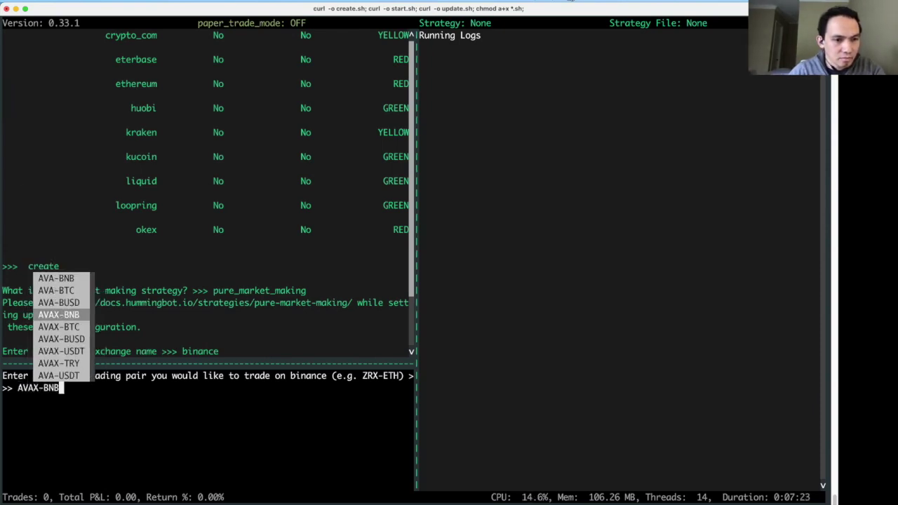
{"action": "key", "text": "Tab"}
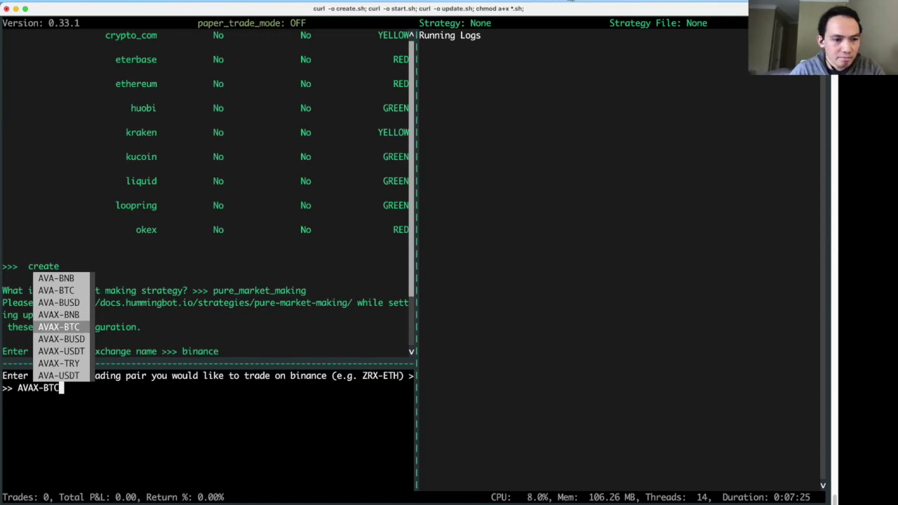
{"action": "key", "text": "Return"}
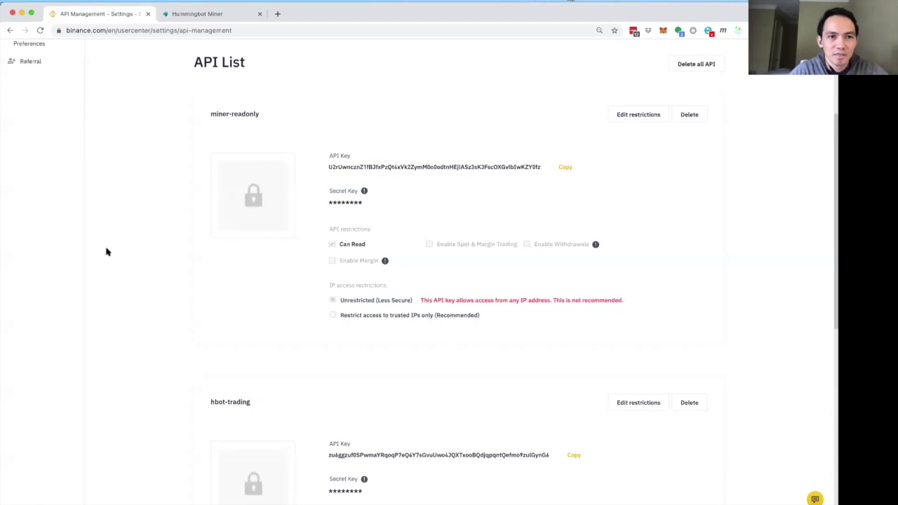
Step: Switch to Binance in the browser, open the exchange, find the AVAX/BTC market by searching for avax, and examine its order book
{"action": "scroll", "coordinate": [106, 251], "scroll_direction": "up", "scroll_amount": 5}
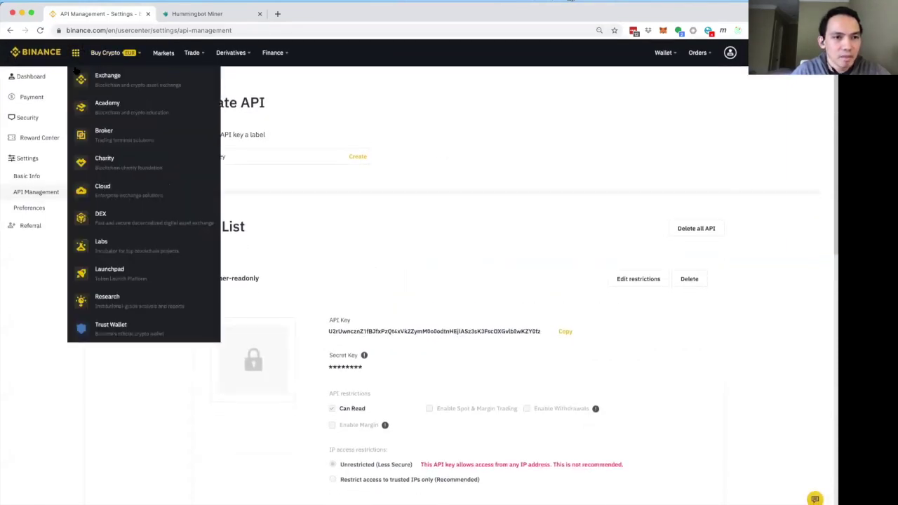
{"action": "left_click", "coordinate": [79, 78]}
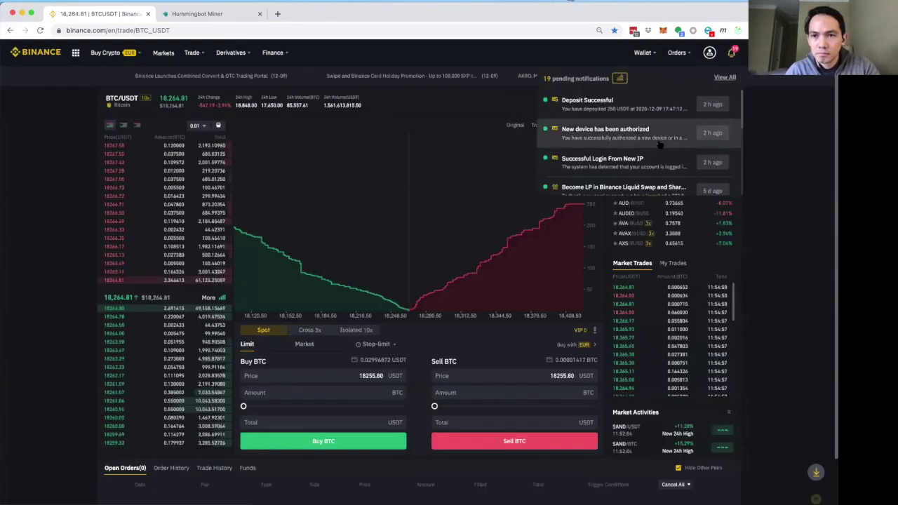
{"action": "left_click", "coordinate": [658, 97]}
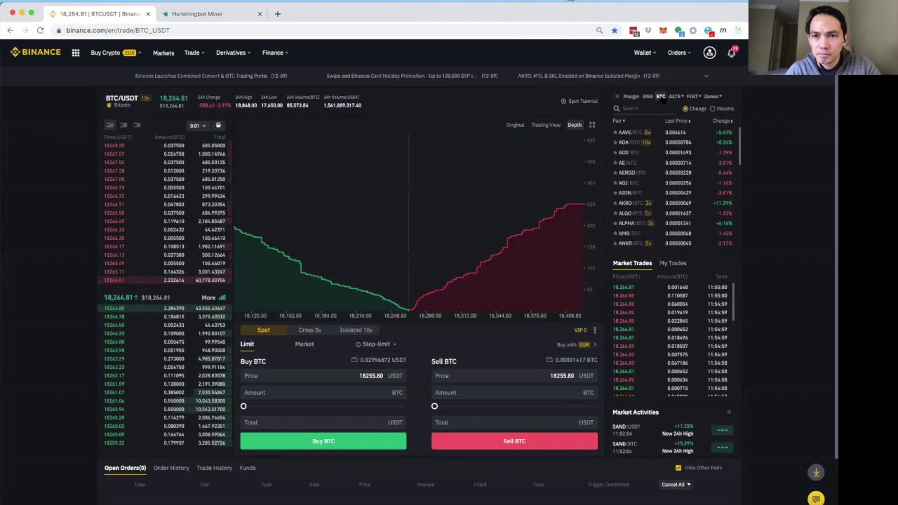
{"action": "left_click", "coordinate": [635, 108]}
{"action": "type", "text": "avax"}
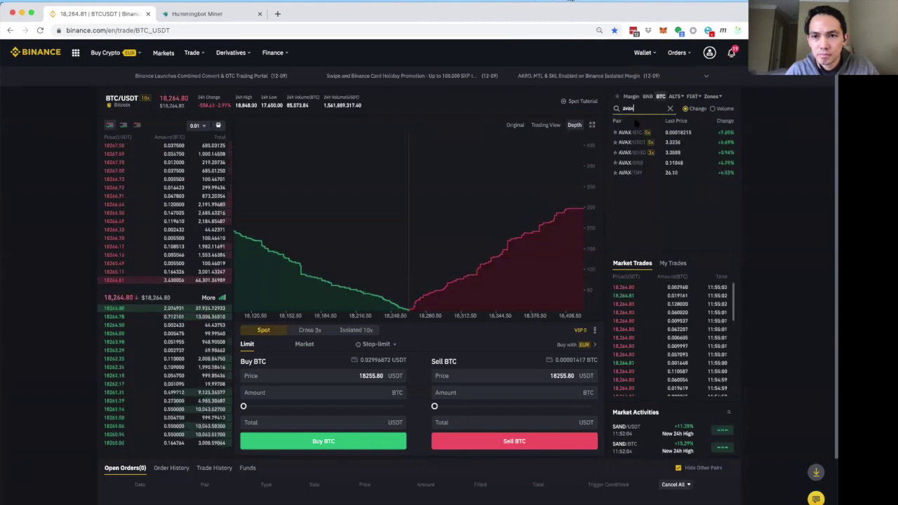
{"action": "left_click", "coordinate": [627, 132]}
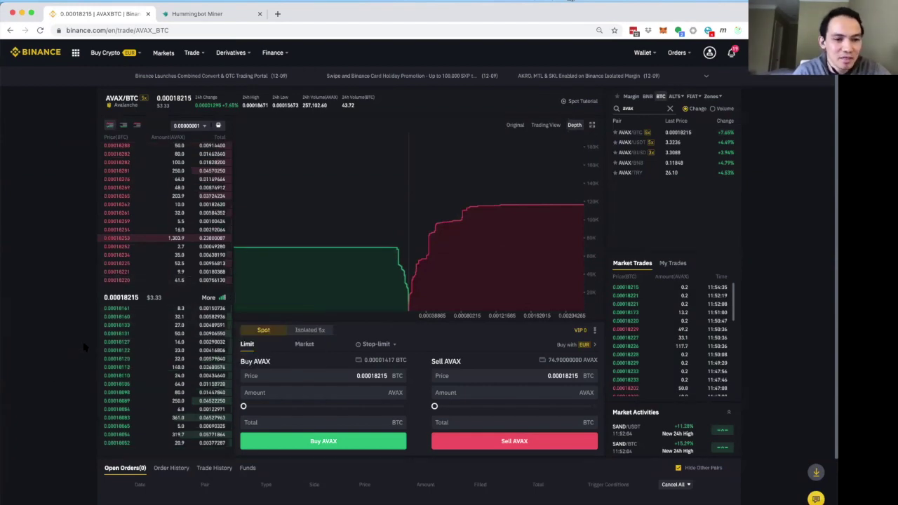
{"action": "mouse_move", "coordinate": [112, 368]}
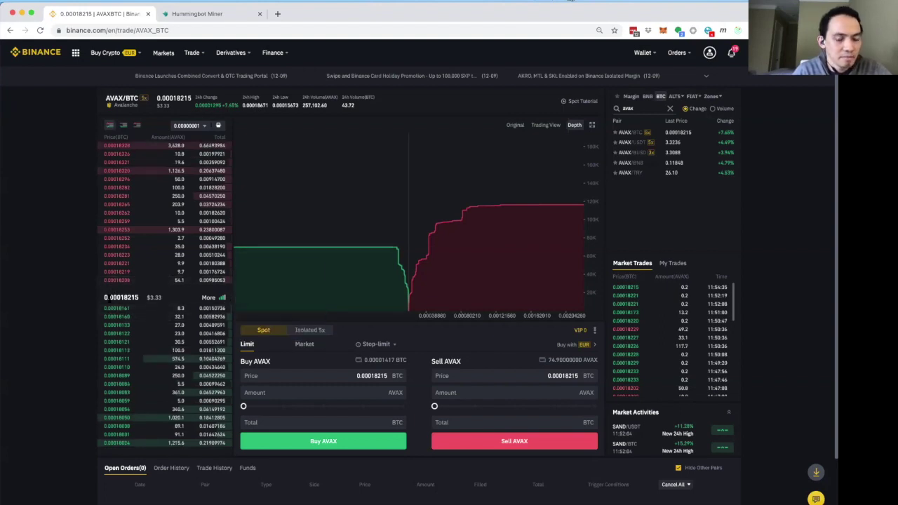
{"action": "mouse_move", "coordinate": [105, 309]}
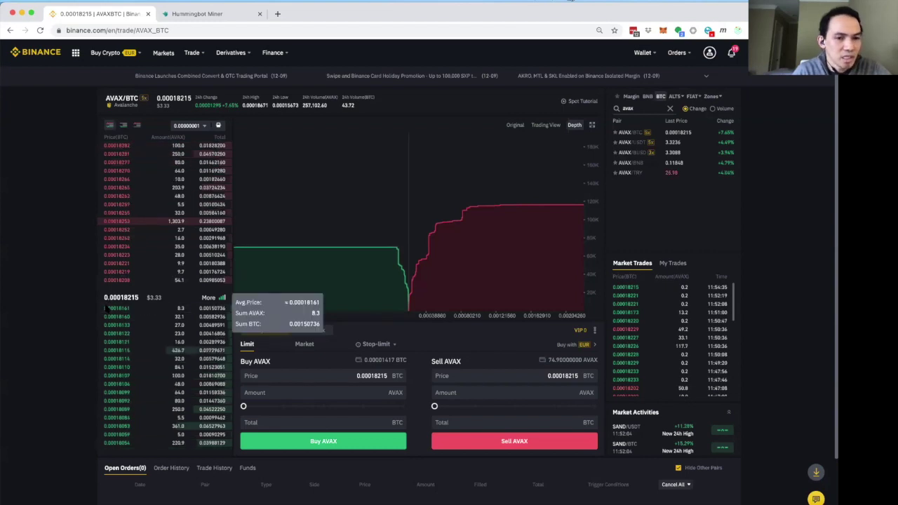
{"action": "mouse_move", "coordinate": [113, 282]}
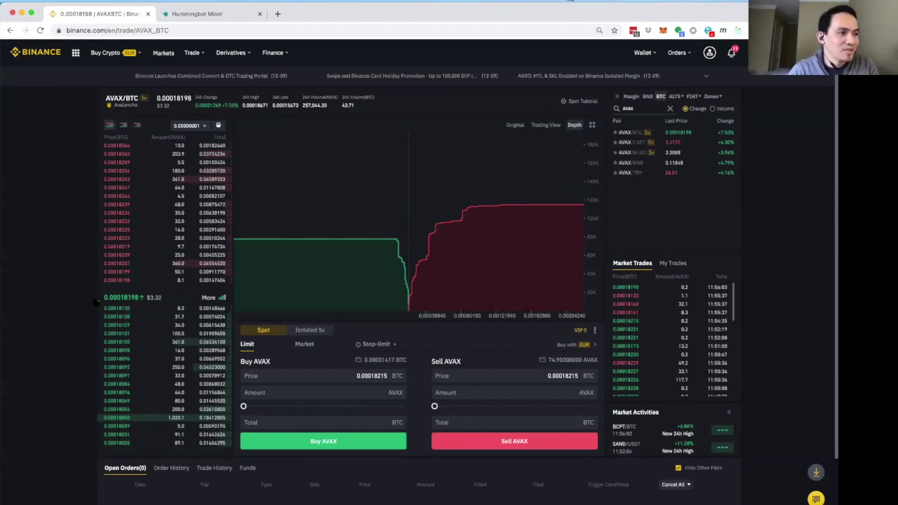
Step: Switch to the Hummingbot Miner site in the other browser window and open the AVAX-BTC market's details
{"action": "key", "text": "super+grave"}
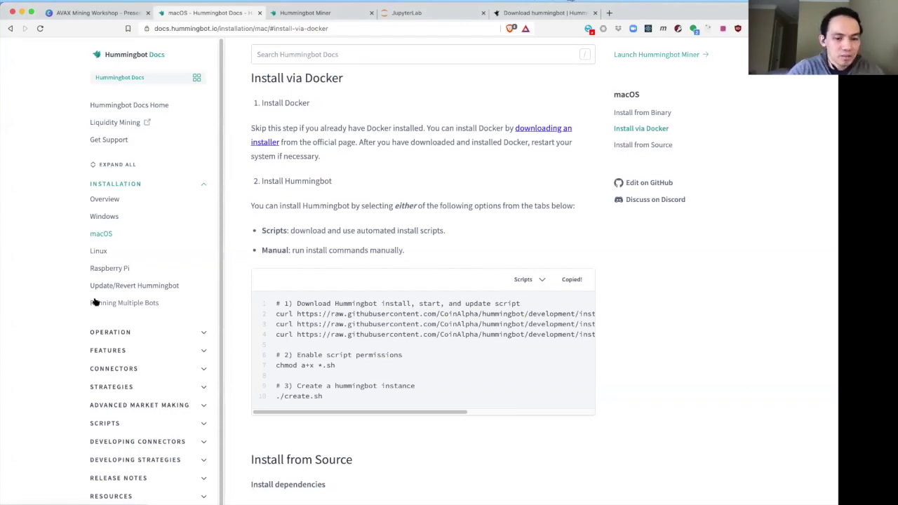
{"action": "key", "text": "super+grave"}
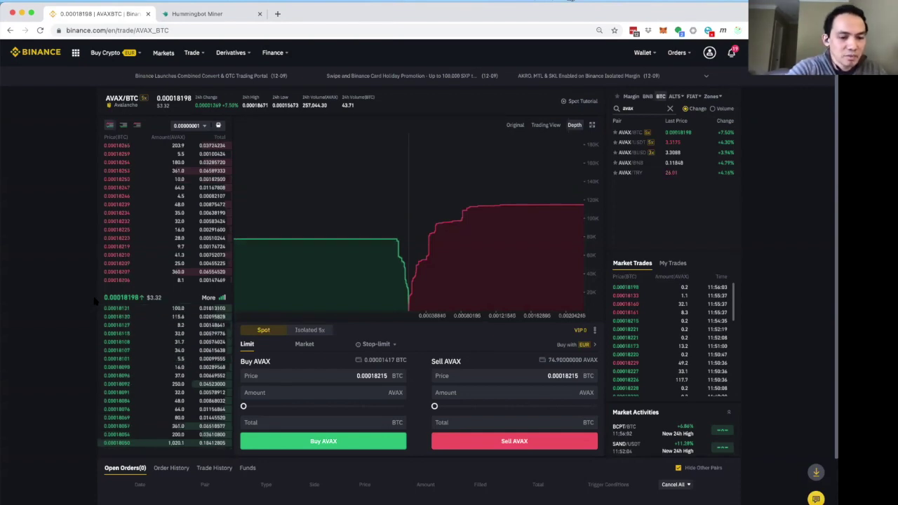
{"action": "key", "text": "super+grave"}
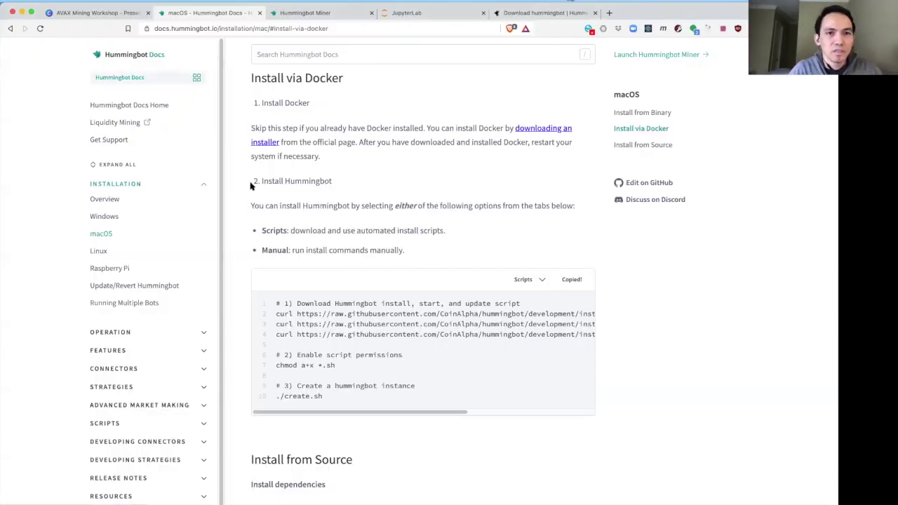
{"action": "left_click", "coordinate": [312, 13]}
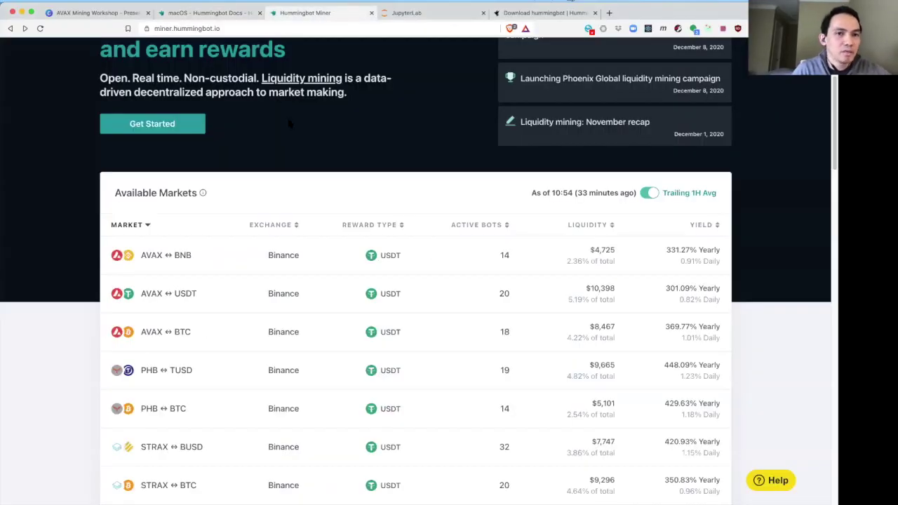
{"action": "scroll", "coordinate": [290, 123], "scroll_direction": "up", "scroll_amount": 3}
{"action": "scroll", "coordinate": [191, 319], "scroll_direction": "down", "scroll_amount": 2}
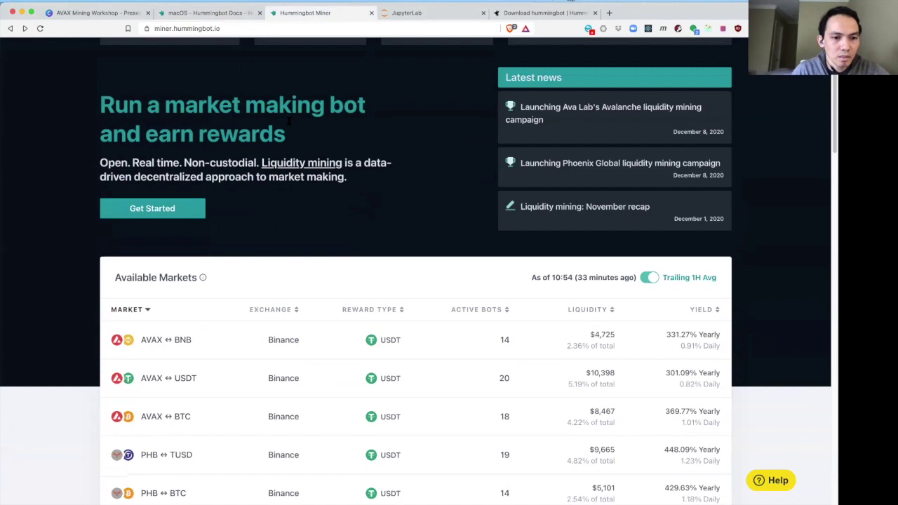
{"action": "left_click", "coordinate": [162, 404]}
{"action": "scroll", "coordinate": [162, 403], "scroll_direction": "down", "scroll_amount": 2}
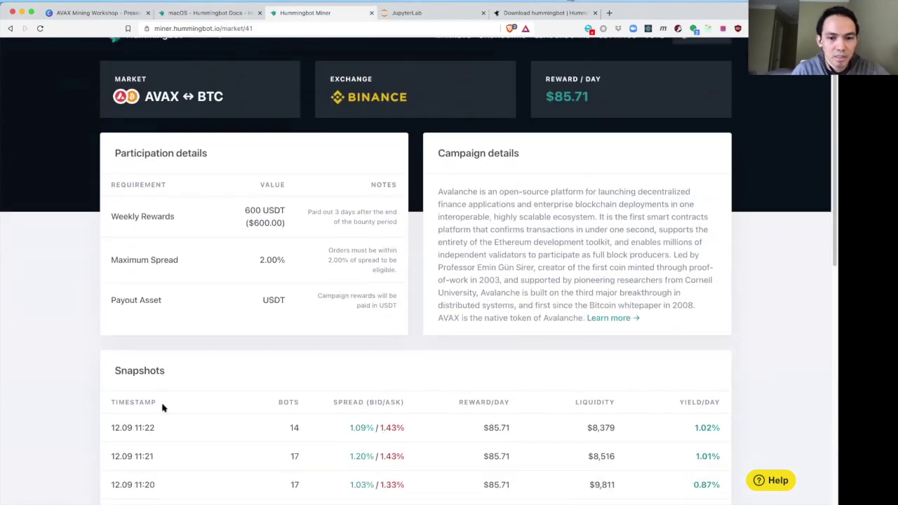
Step: Examine the AVAX-BTC participation details and the bid/ask spreads in the Snapshots table
{"action": "scroll", "coordinate": [162, 408], "scroll_direction": "down", "scroll_amount": 3}
{"action": "scroll", "coordinate": [162, 408], "scroll_direction": "up", "scroll_amount": 3}
{"action": "scroll", "coordinate": [162, 408], "scroll_direction": "down", "scroll_amount": 2}
{"action": "scroll", "coordinate": [163, 408], "scroll_direction": "down", "scroll_amount": 1}
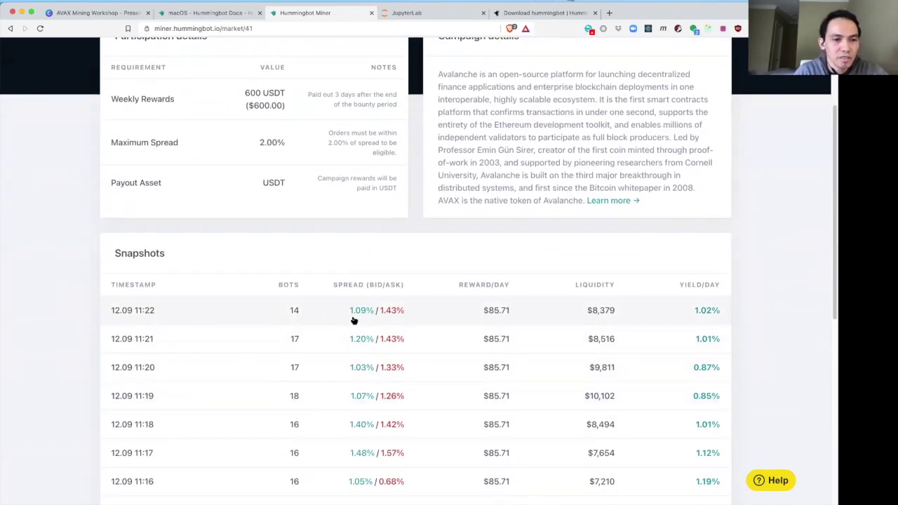
{"action": "scroll", "coordinate": [354, 320], "scroll_direction": "down", "scroll_amount": 1}
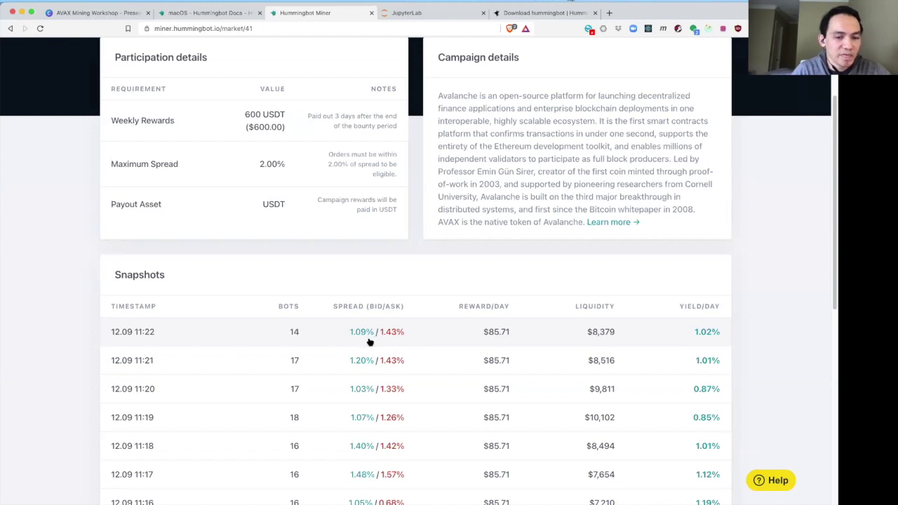
{"action": "scroll", "coordinate": [386, 326], "scroll_direction": "down", "scroll_amount": 1}
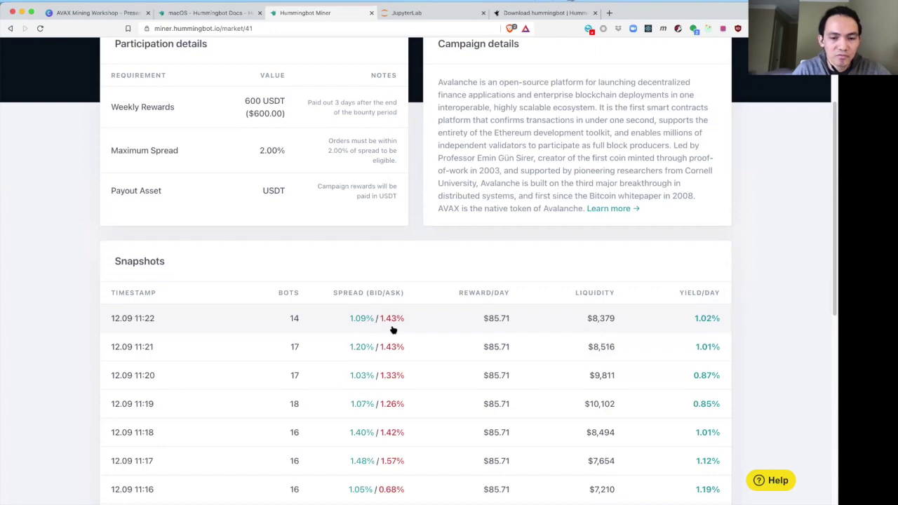
{"action": "scroll", "coordinate": [359, 410], "scroll_direction": "down", "scroll_amount": 3}
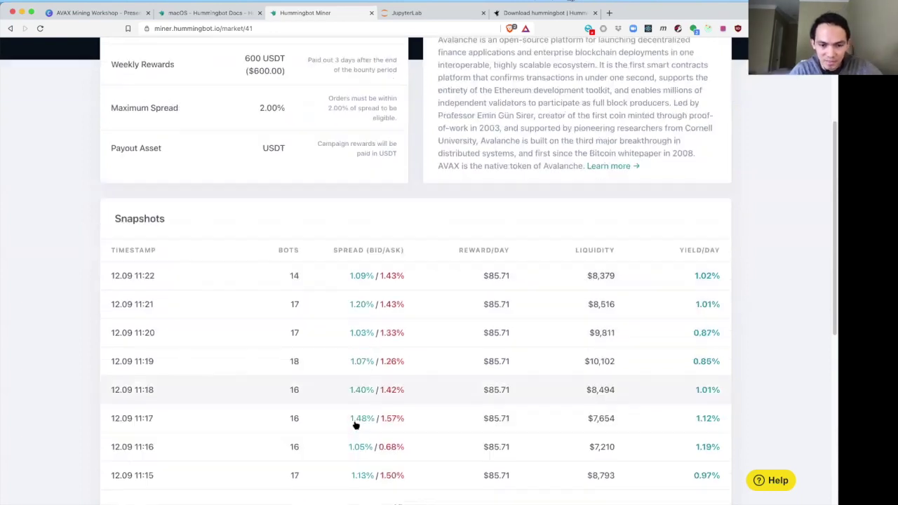
Step: Return to the Hummingbot terminal and set both the first bid order and first ask order spreads to 1%
{"action": "scroll", "coordinate": [355, 424], "scroll_direction": "up", "scroll_amount": 3}
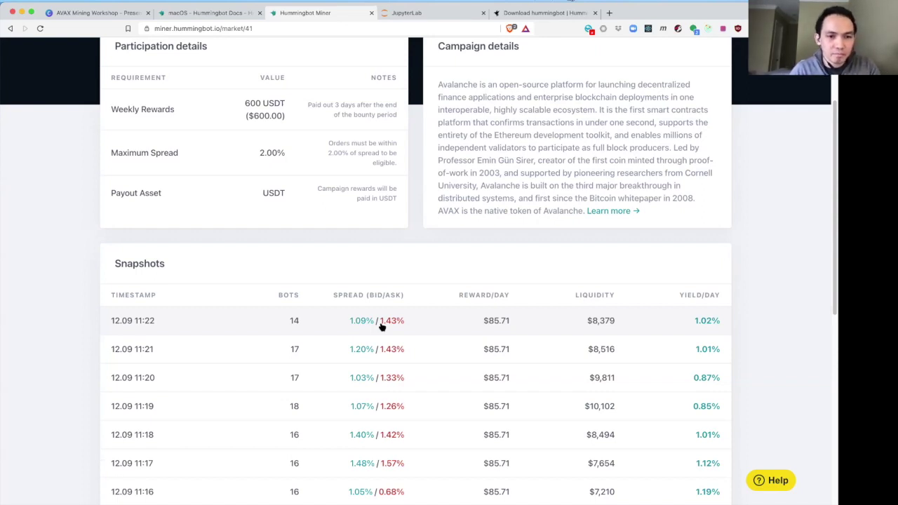
{"action": "key", "text": "super+Tab"}
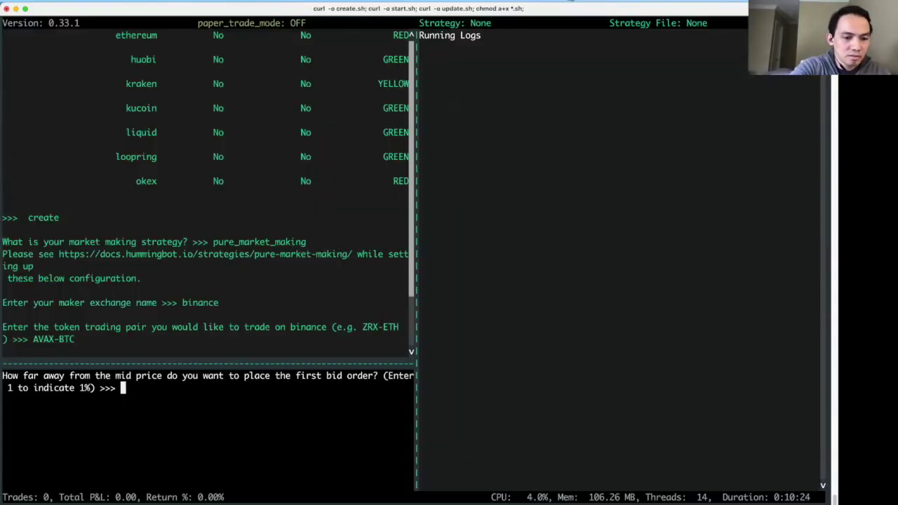
{"action": "type", "text": "1"}
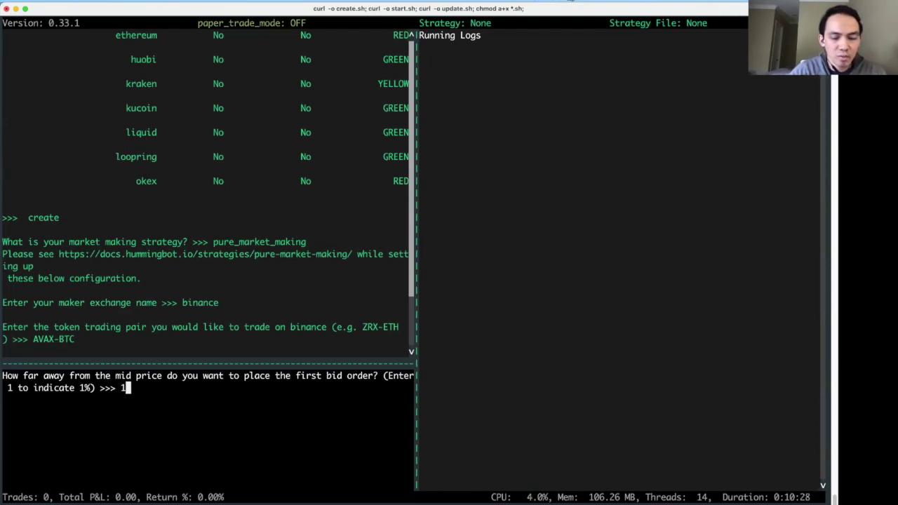
{"action": "key", "text": "Return"}
{"action": "type", "text": "1"}
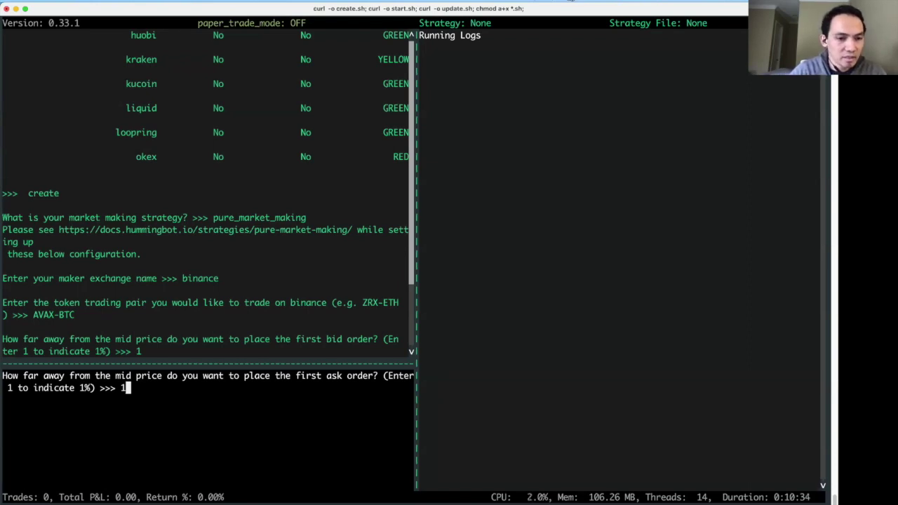
{"action": "key", "text": "Return"}
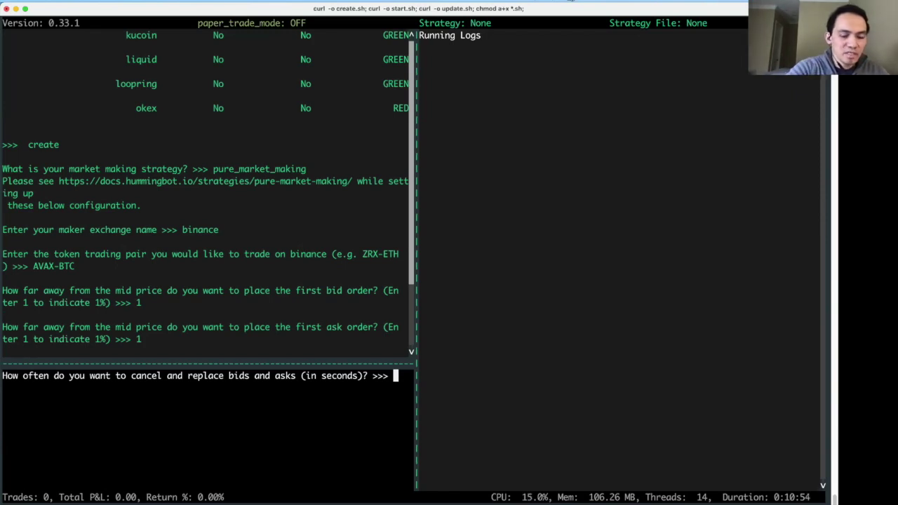
Step: Set bids and asks to be cancelled and replaced every 30 seconds, with an order amount of 10 AVAX
{"action": "type", "text": "3"}
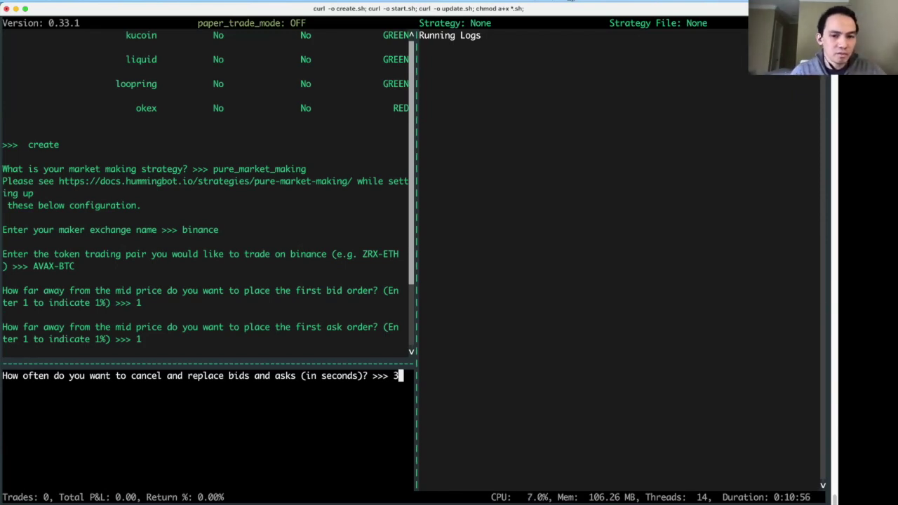
{"action": "type", "text": "0"}
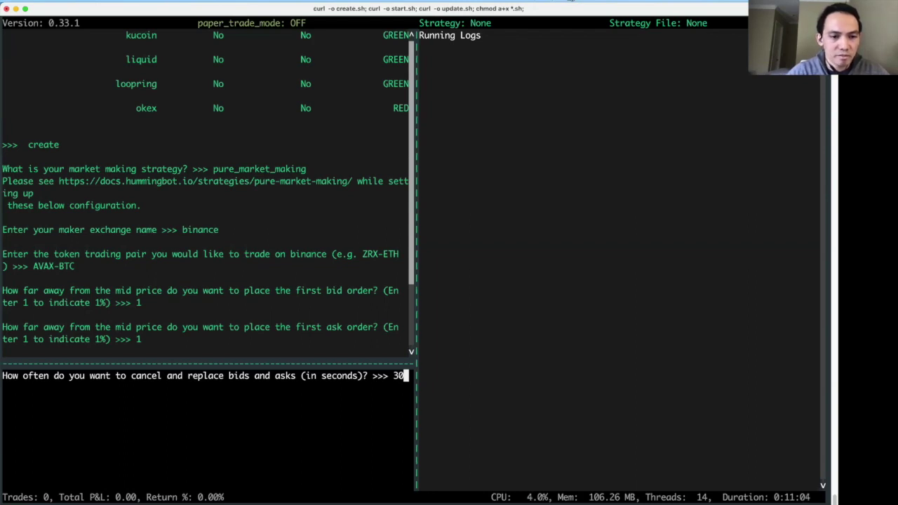
{"action": "key", "text": "Return"}
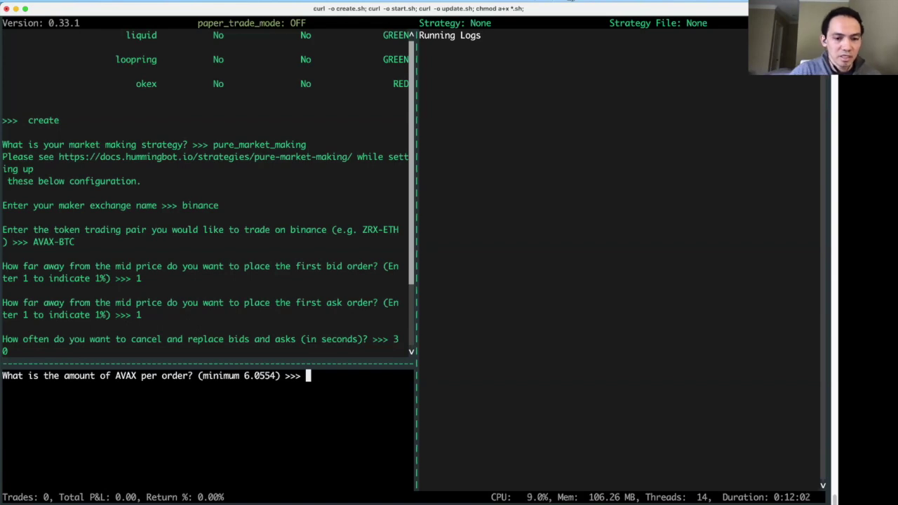
{"action": "type", "text": "1"}
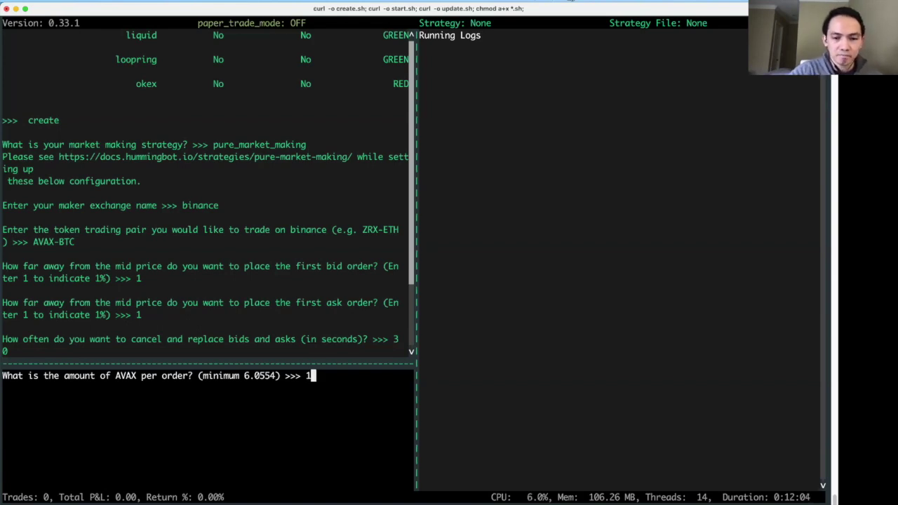
{"action": "type", "text": "0"}
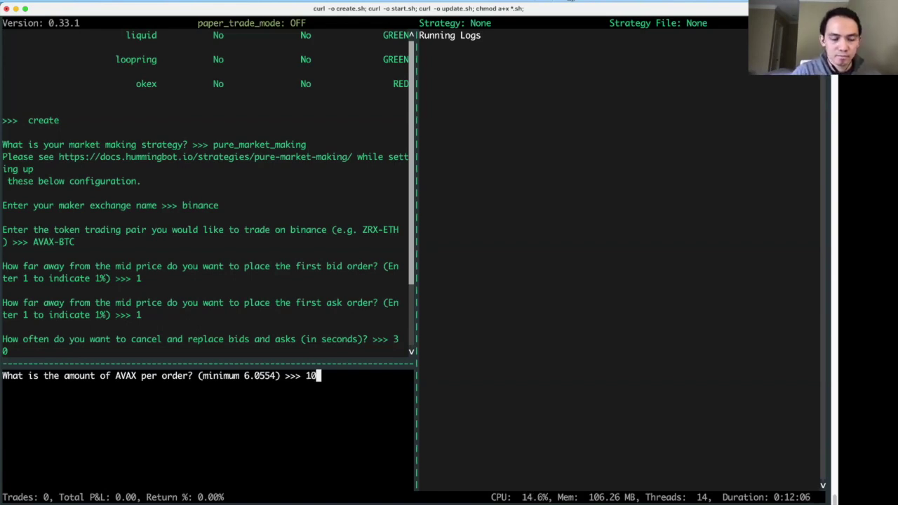
{"action": "key", "text": "Return"}
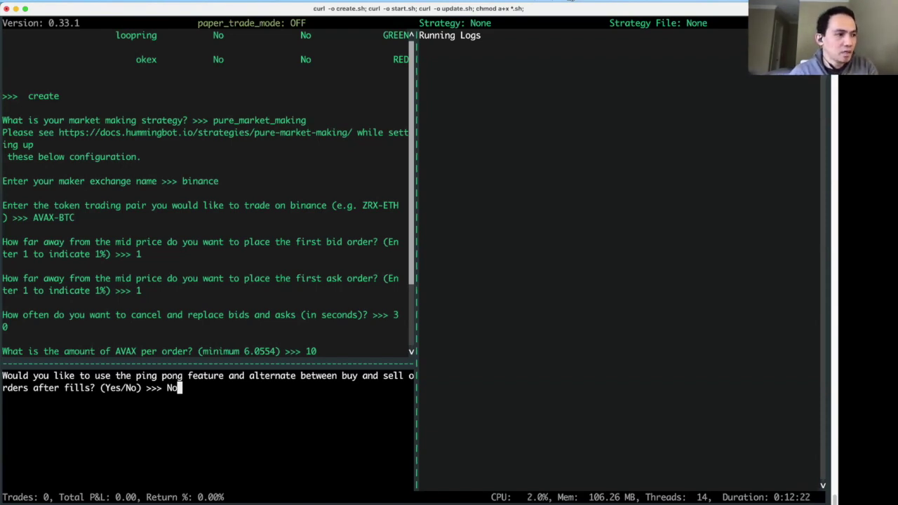
Step: Switch to the Hummingbot Docs in the browser, open the Ping Pong page under Advanced Market Making, and examine how the feature works
{"action": "key", "text": "super+Tab"}
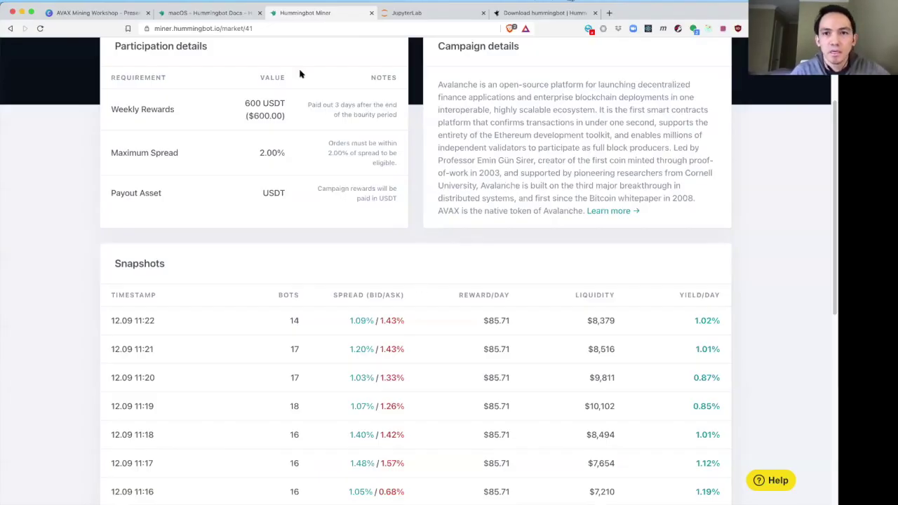
{"action": "left_click", "coordinate": [218, 13]}
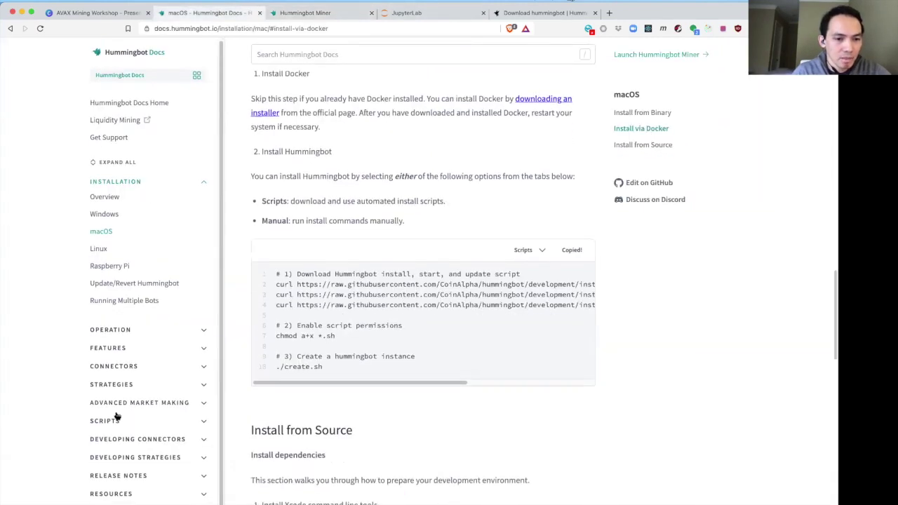
{"action": "left_click", "coordinate": [120, 407]}
{"action": "scroll", "coordinate": [120, 393], "scroll_direction": "down", "scroll_amount": 3}
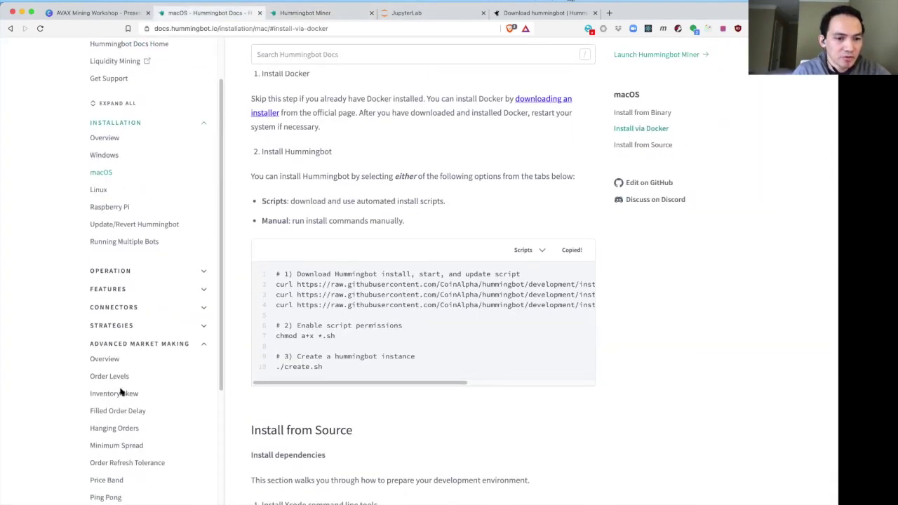
{"action": "scroll", "coordinate": [122, 266], "scroll_direction": "down", "scroll_amount": 1}
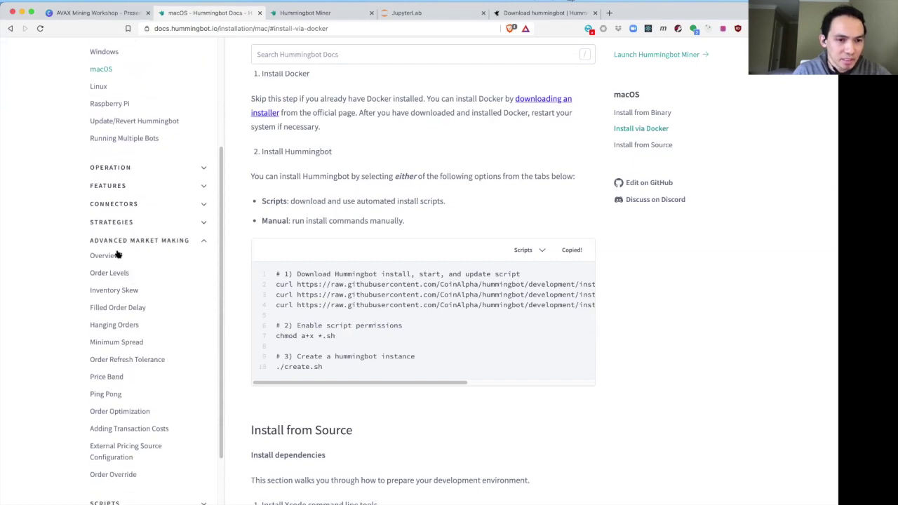
{"action": "left_click", "coordinate": [104, 394]}
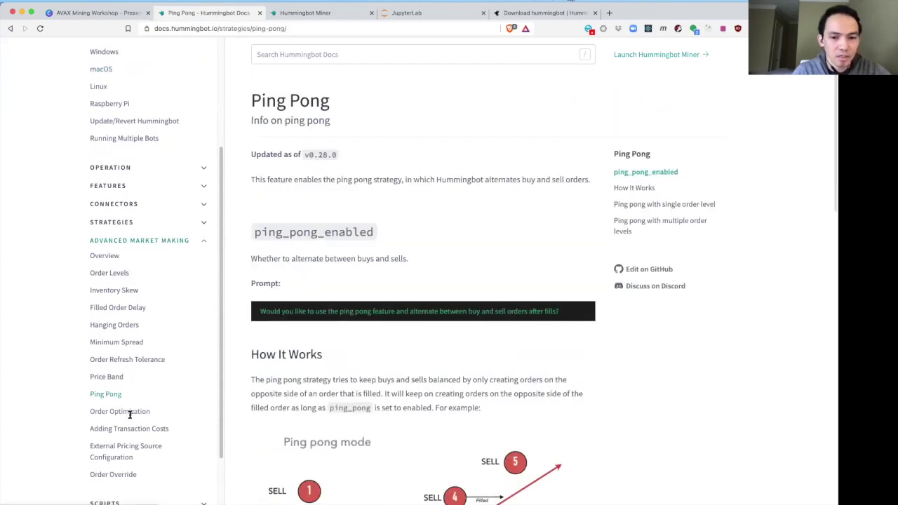
{"action": "scroll", "coordinate": [257, 394], "scroll_direction": "down", "scroll_amount": 3}
{"action": "scroll", "coordinate": [256, 395], "scroll_direction": "down", "scroll_amount": 2}
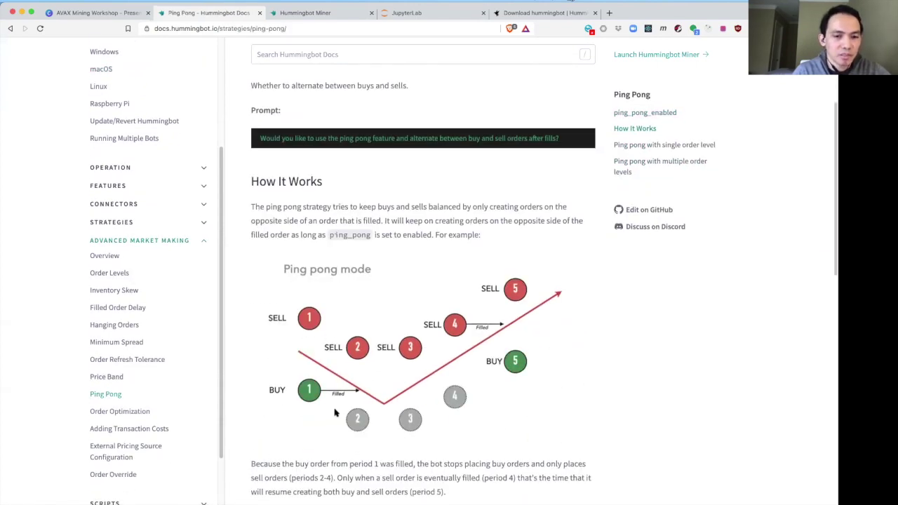
{"action": "scroll", "coordinate": [352, 390], "scroll_direction": "down", "scroll_amount": 1}
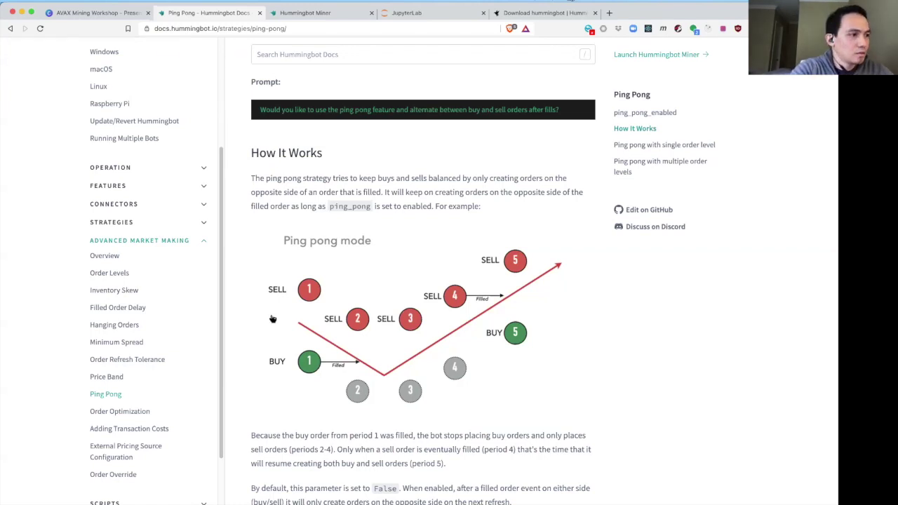
Step: Back in the Hummingbot terminal, answer No to the ping pong feature and name the configuration file conf_AVAXBTC.yml
{"action": "key", "text": "super+Tab"}
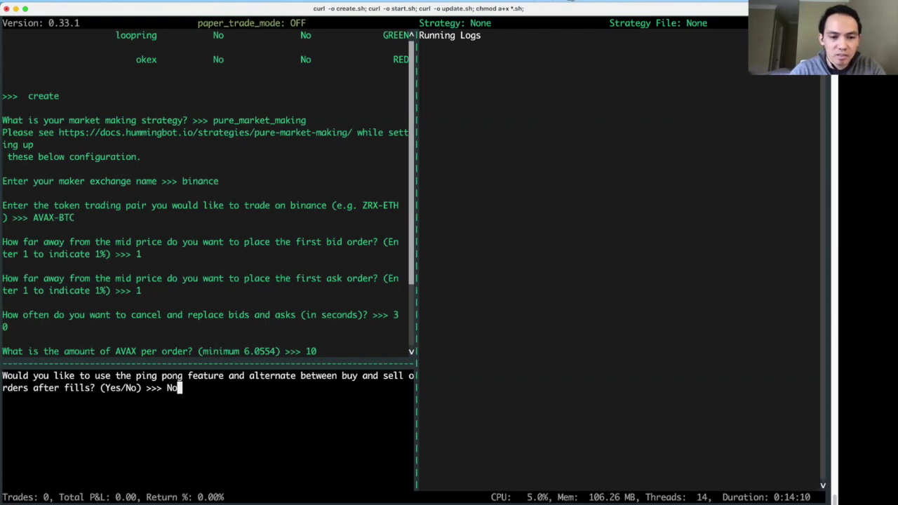
{"action": "key", "text": "Return"}
{"action": "key", "text": "Left"}
{"action": "key", "text": "Left"}
{"action": "key", "text": "Left"}
{"action": "key", "text": "Left"}
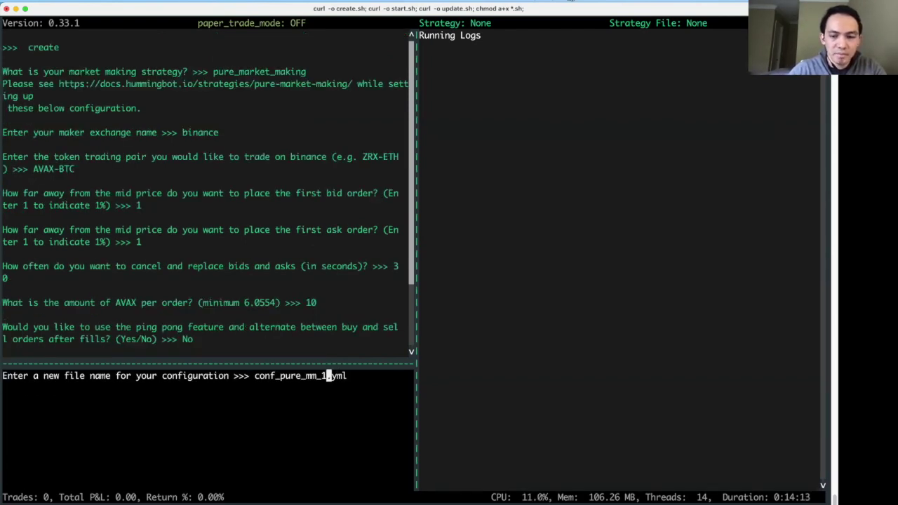
{"action": "key", "text": "BackSpace"}
{"action": "key", "text": "BackSpace"}
{"action": "key", "text": "BackSpace"}
{"action": "key", "text": "BackSpace"}
{"action": "key", "text": "BackSpace"}
{"action": "key", "text": "BackSpace"}
{"action": "key", "text": "BackSpace"}
{"action": "key", "text": "BackSpace"}
{"action": "key", "text": "BackSpace"}
{"action": "key", "text": "BackSpace"}
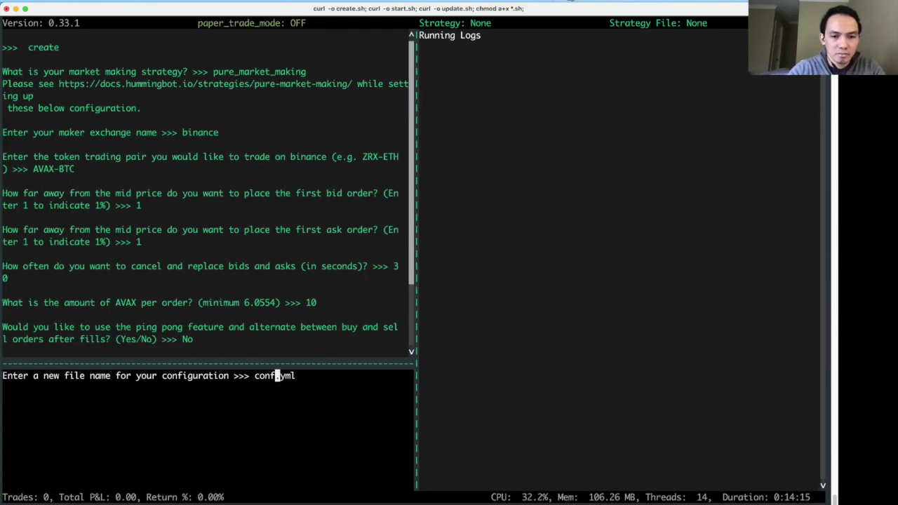
{"action": "type", "text": "_AVAXBTC"}
{"action": "key", "text": "Return"}
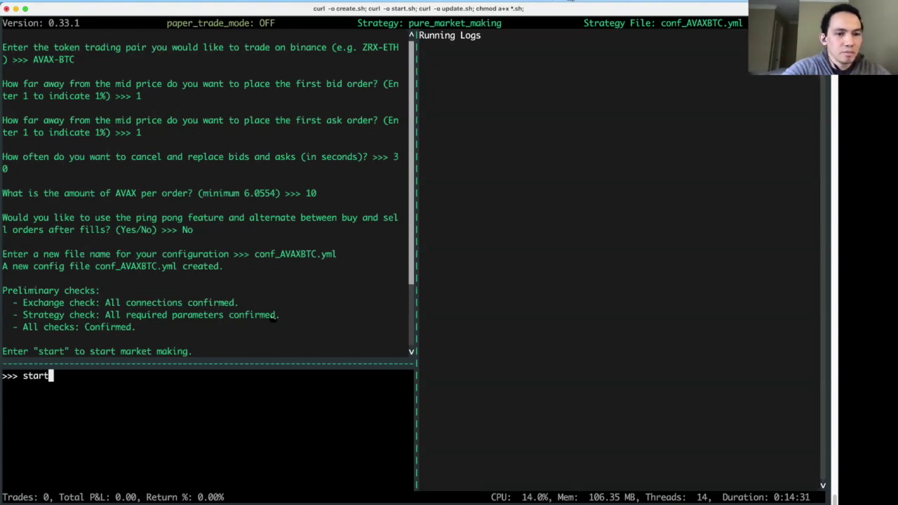
Step: Check the AVAX/BTC open orders on Binance, then return to Hummingbot and start market making with the start command
{"action": "key", "text": "super+Tab"}
{"action": "scroll", "coordinate": [319, 331], "scroll_direction": "down", "scroll_amount": 2}
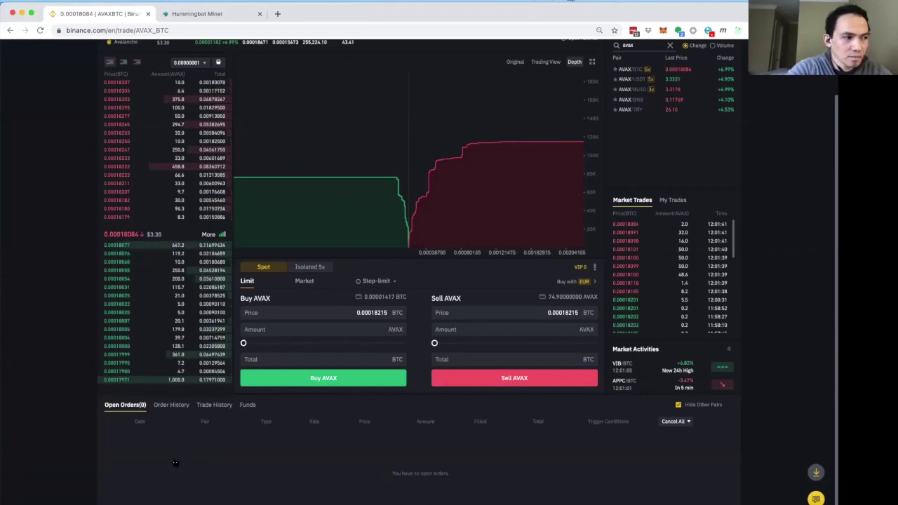
{"action": "key", "text": "super+Tab"}
{"action": "key", "text": "Return"}
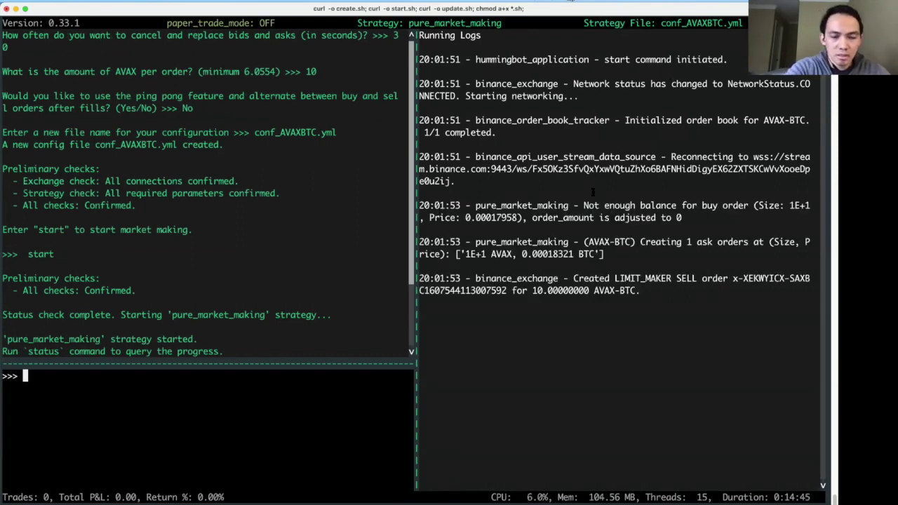
Step: Compare the bot's open AVAX/BTC order on Binance with the order entries in Hummingbot's running logs
{"action": "key", "text": "super+Tab"}
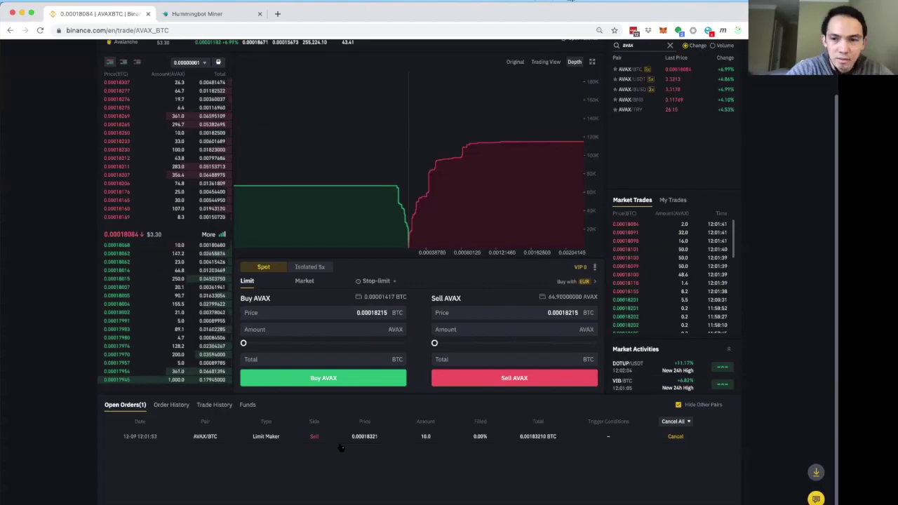
{"action": "key", "text": "super+Tab"}
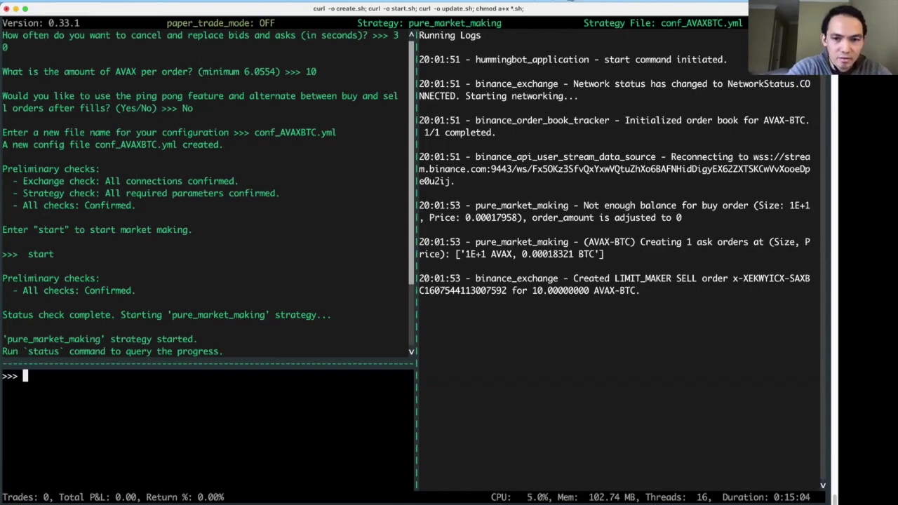
{"action": "key", "text": "super+Tab"}
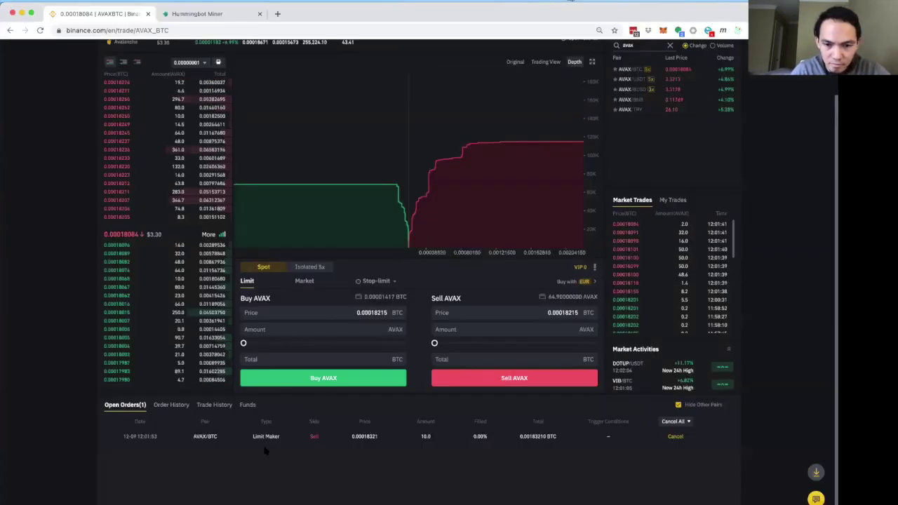
{"action": "key", "text": "super+Tab"}
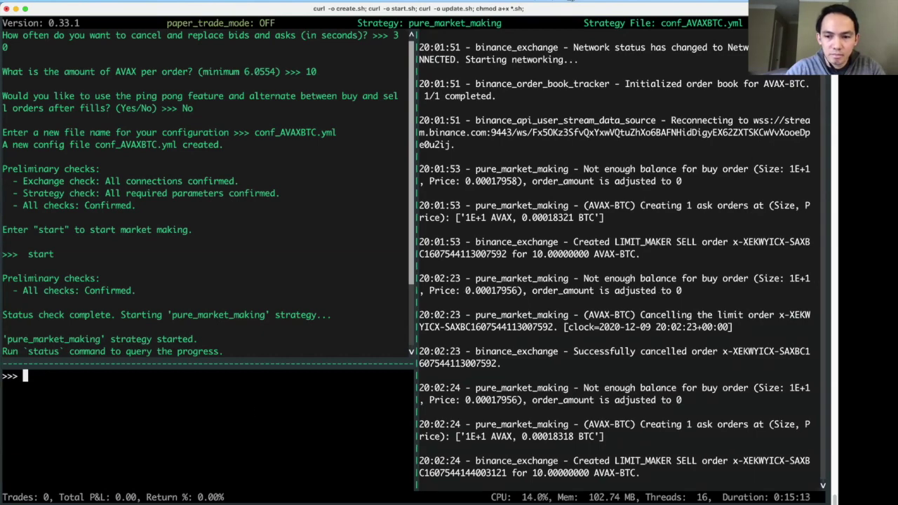
Step: On Binance, show only the sell side of the AVAX/BTC order book to locate the bot's order, then restore the full order book
{"action": "key", "text": "super+Tab"}
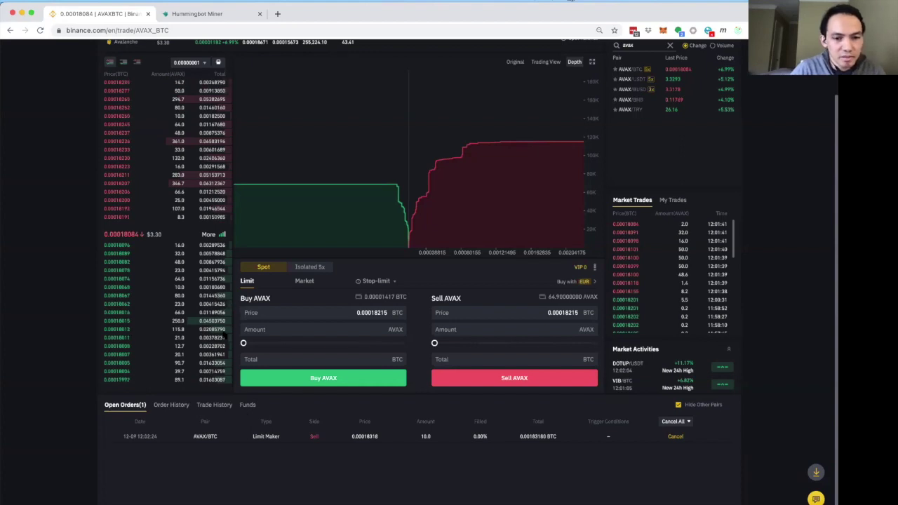
{"action": "scroll", "coordinate": [207, 266], "scroll_direction": "up", "scroll_amount": 1}
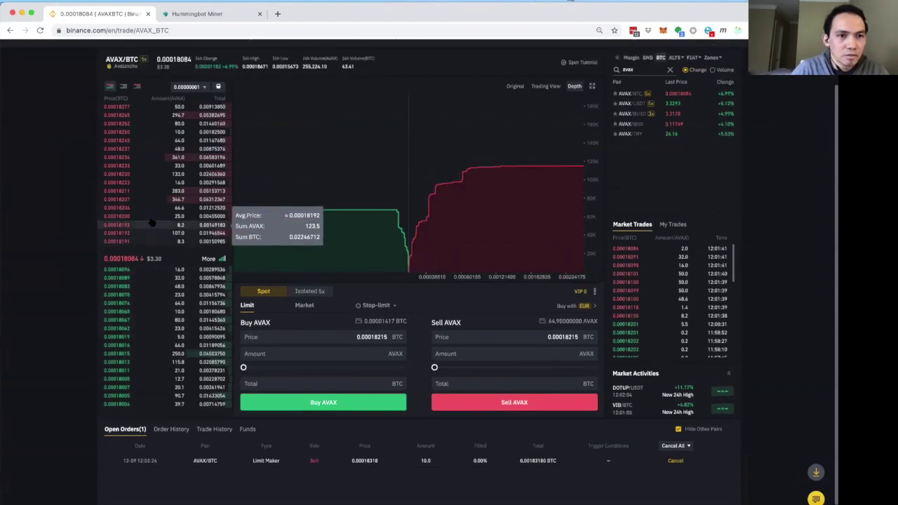
{"action": "left_click", "coordinate": [137, 90]}
{"action": "scroll", "coordinate": [130, 158], "scroll_direction": "down", "scroll_amount": 1}
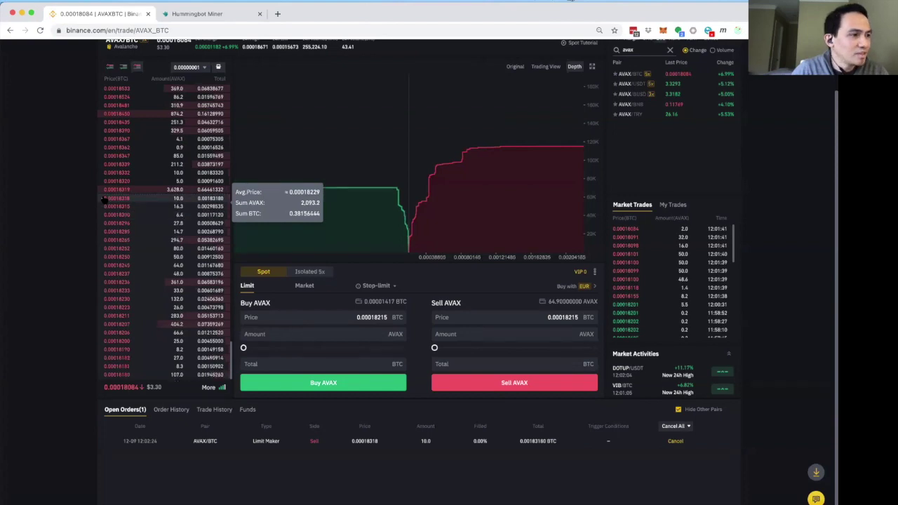
{"action": "scroll", "coordinate": [105, 197], "scroll_direction": "down", "scroll_amount": 1}
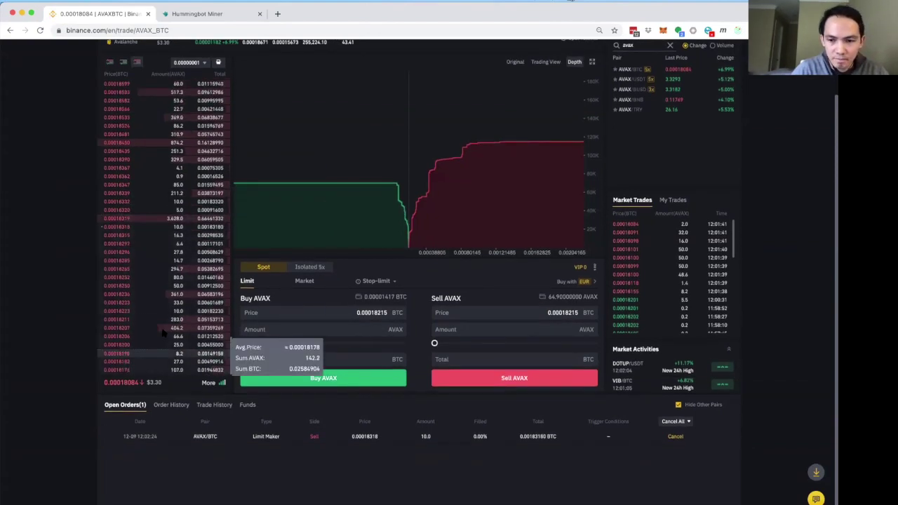
{"action": "left_click", "coordinate": [110, 62]}
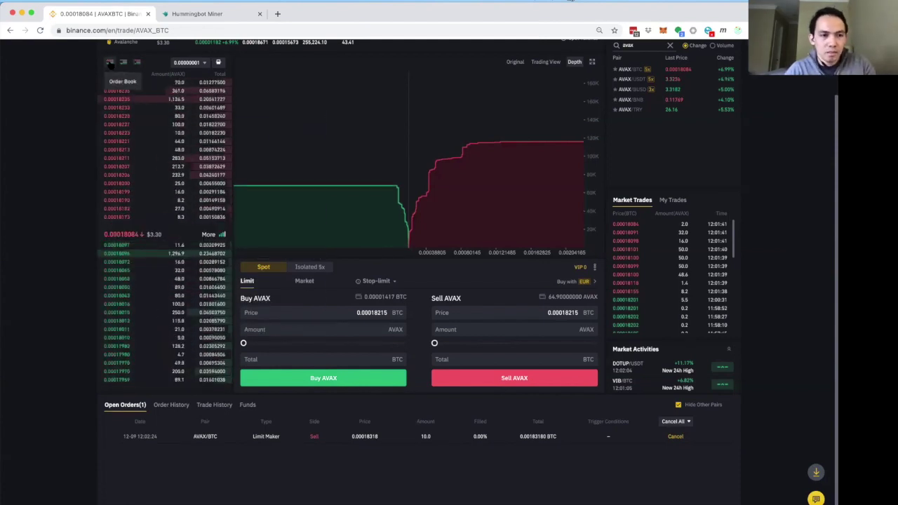
Step: Return to the Hummingbot terminal and run the status command to review the strategy's markets, assets and orders
{"action": "key", "text": "super+Tab"}
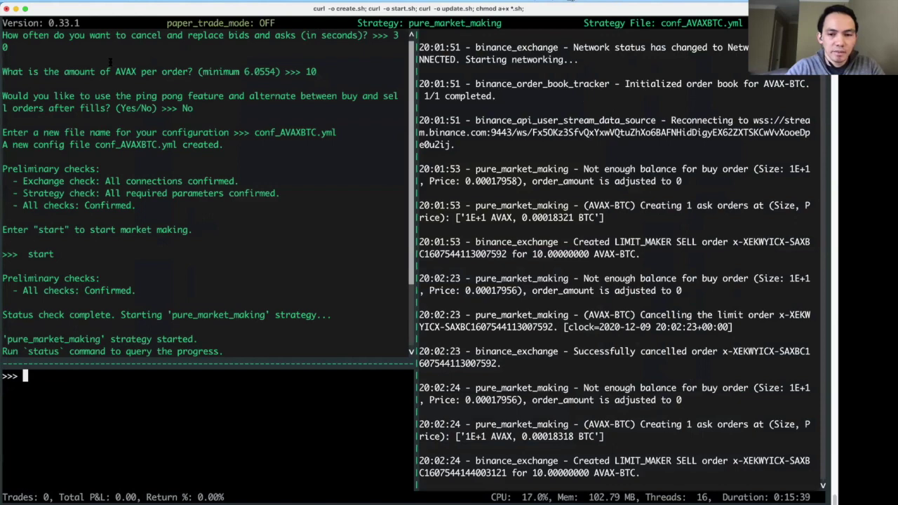
{"action": "type", "text": "status"}
{"action": "key", "text": "Return"}
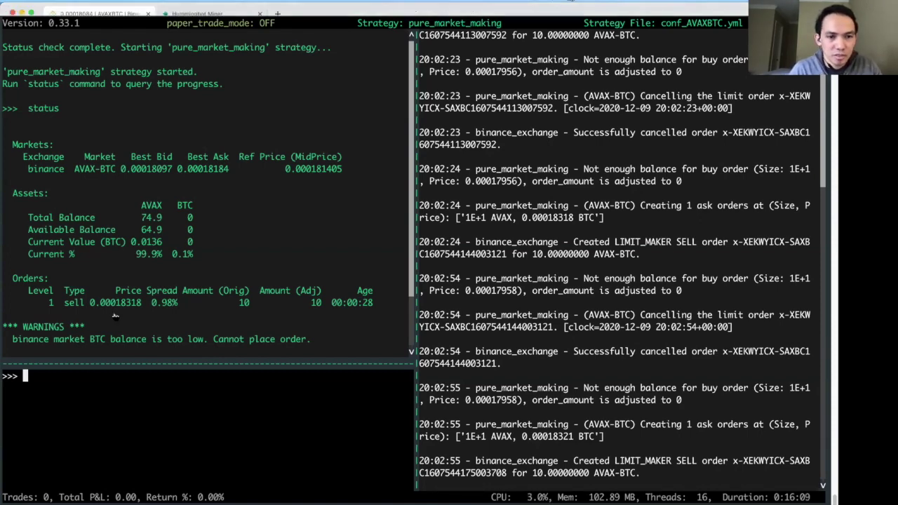
Step: Switch to Binance and sell 34.4 AVAX for BTC with a spot market order
{"action": "key", "text": "super+Tab"}
{"action": "left_click", "coordinate": [308, 281]}
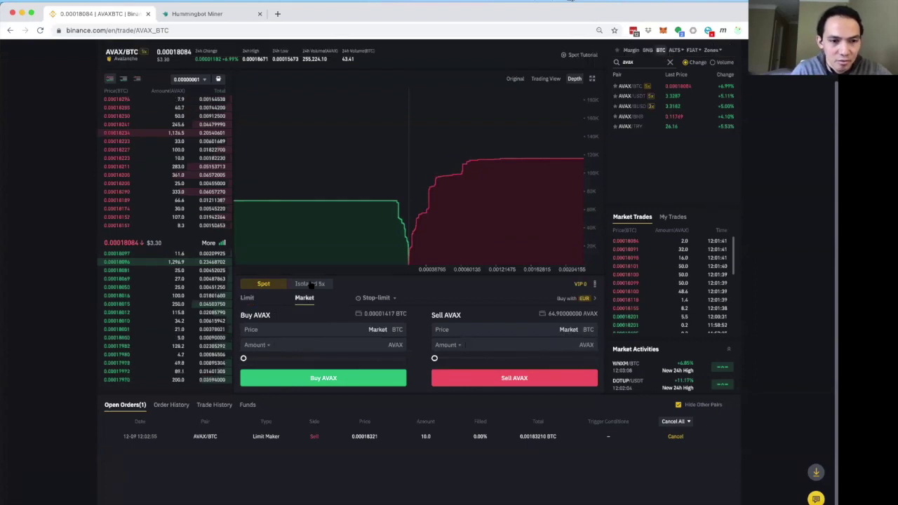
{"action": "left_click", "coordinate": [323, 358]}
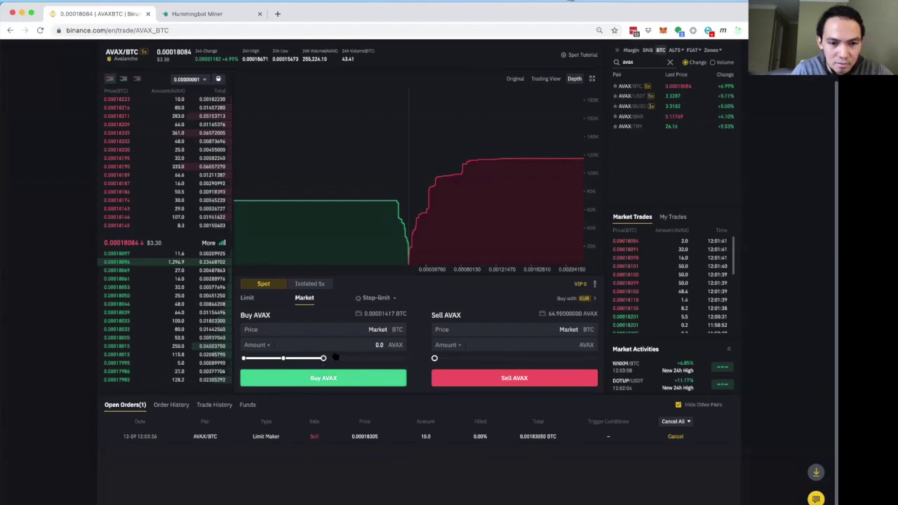
{"action": "left_click", "coordinate": [505, 345]}
{"action": "left_click", "coordinate": [519, 359]}
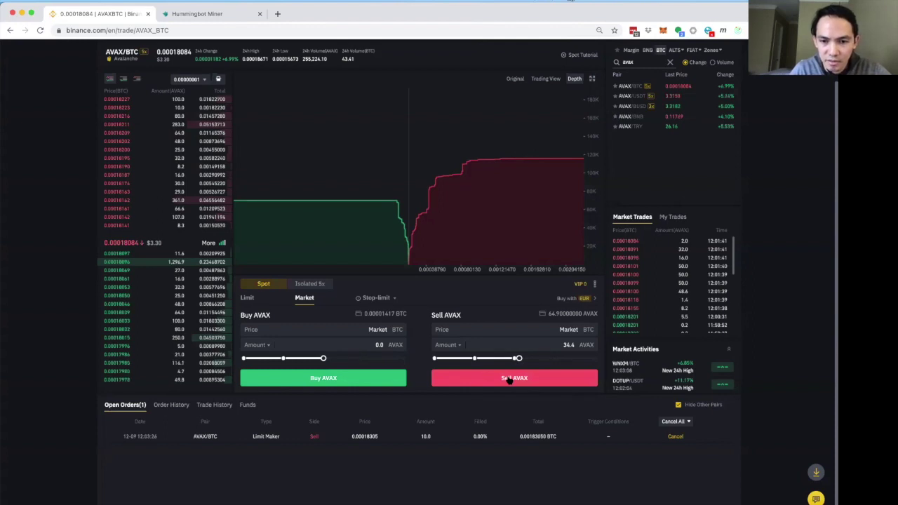
{"action": "left_click", "coordinate": [509, 379]}
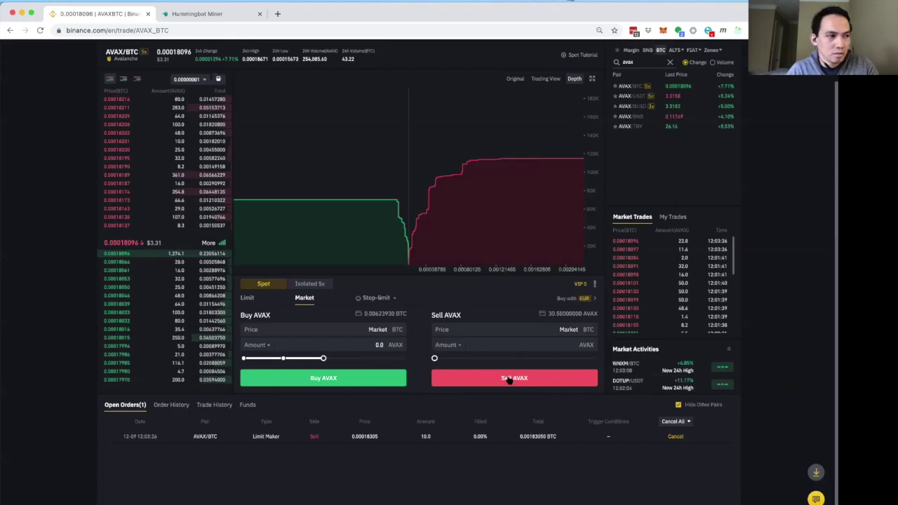
Step: Return to the Hummingbot terminal and restart the market making strategy by running the stop, status and start commands
{"action": "key", "text": "super+Tab"}
{"action": "type", "text": "stop"}
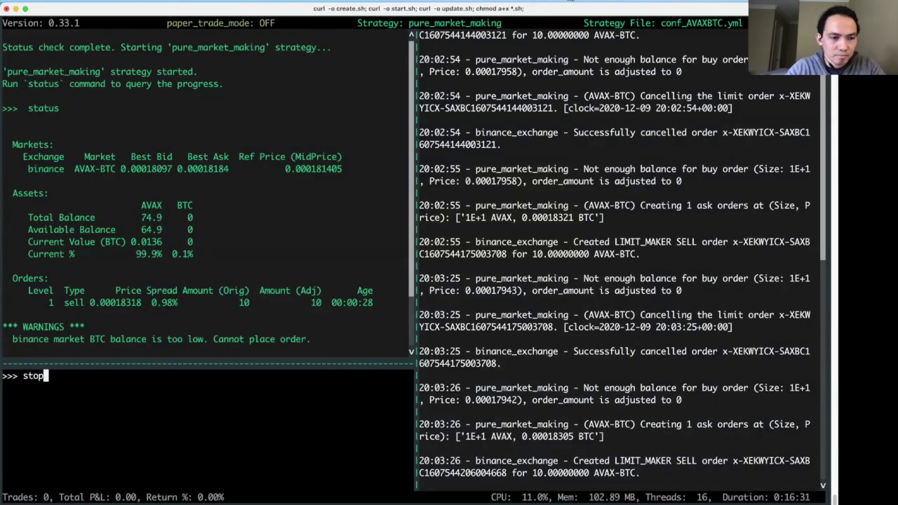
{"action": "key", "text": "Return"}
{"action": "type", "text": "status"}
{"action": "key", "text": "Return"}
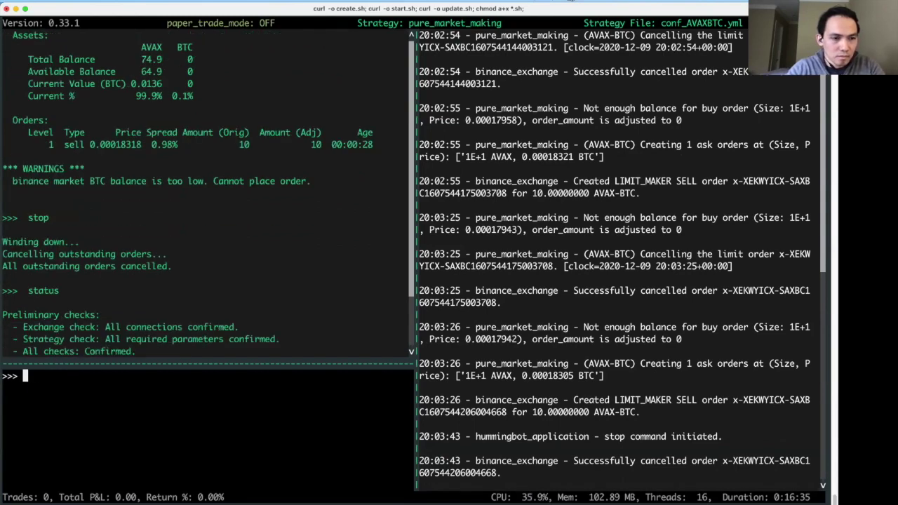
{"action": "type", "text": "start"}
{"action": "key", "text": "Return"}
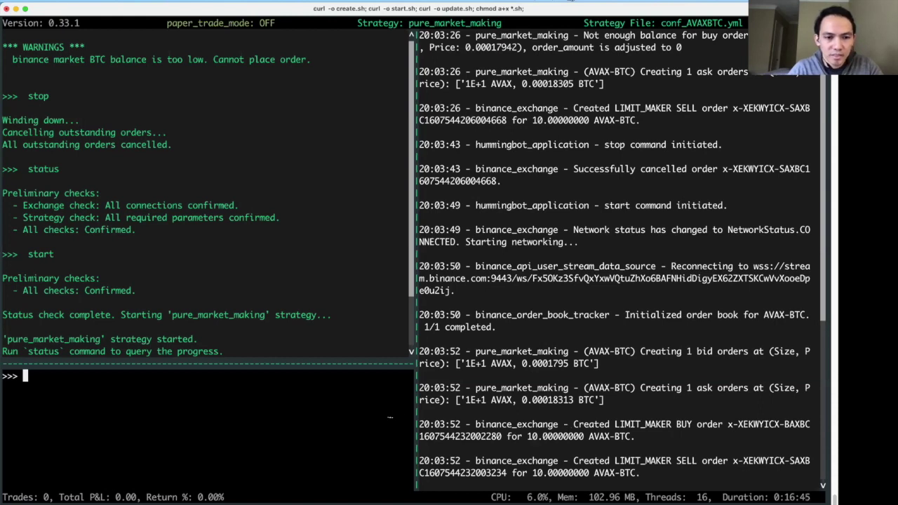
Step: Run the status command and compare the bot's buy and sell orders with the AVAX/BTC open orders on Binance
{"action": "type", "text": "status"}
{"action": "key", "text": "Return"}
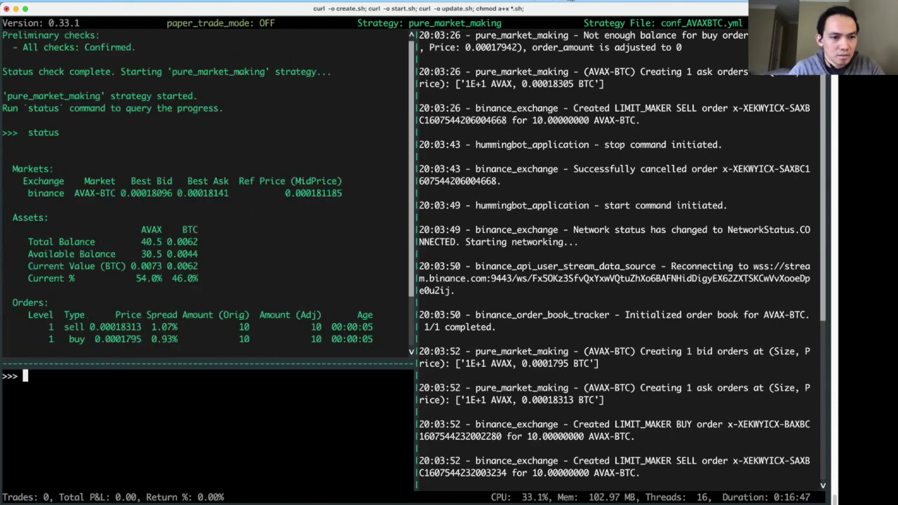
{"action": "double_click", "coordinate": [138, 340]}
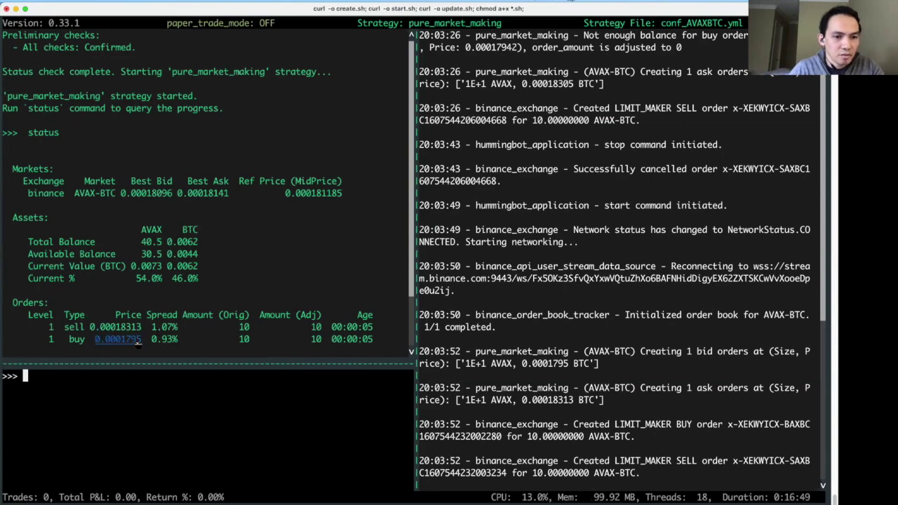
{"action": "key", "text": "super+Tab"}
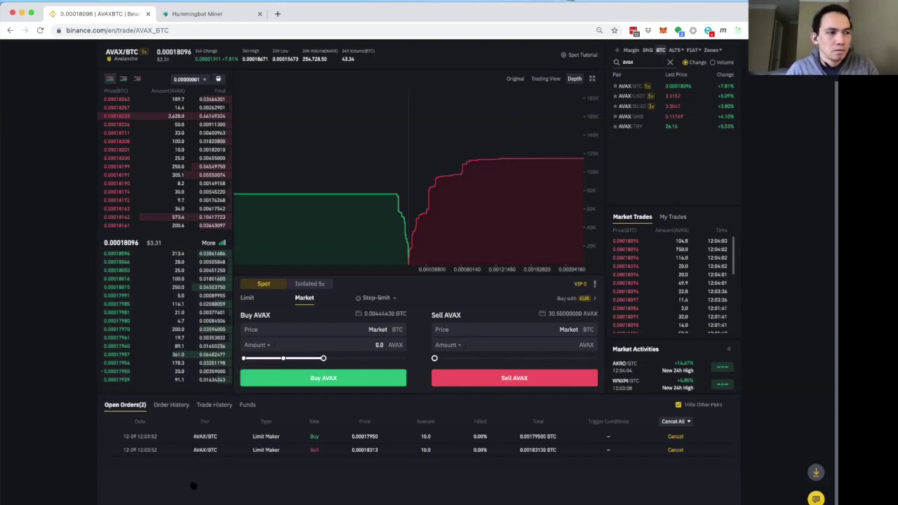
Step: Return to the Hummingbot terminal and run the history command to check the bot's past trades
{"action": "key", "text": "super+Tab"}
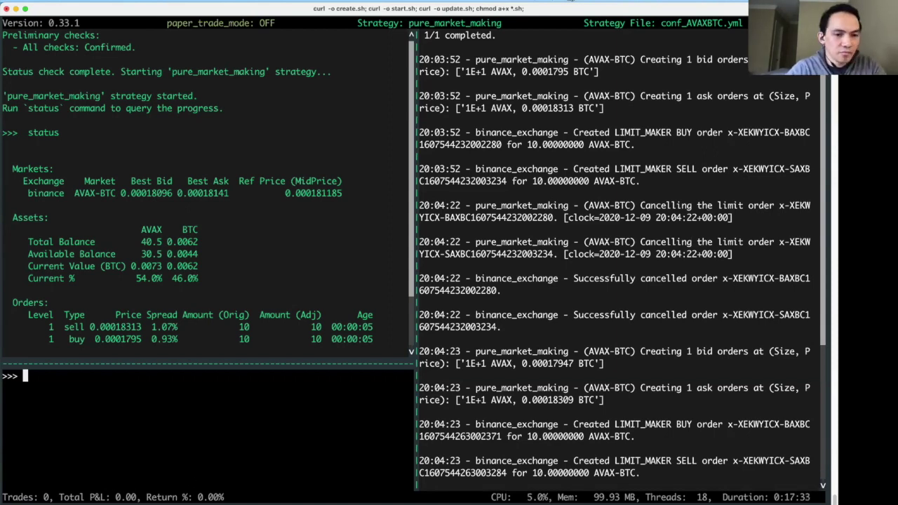
{"action": "type", "text": "history"}
{"action": "key", "text": "Return"}
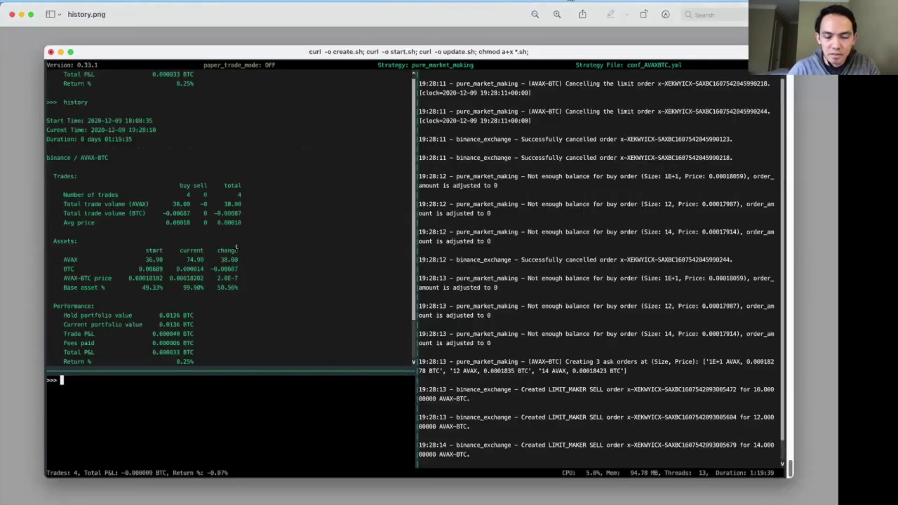
Step: Examine the trades, assets and performance sections of the example history output in history.png, then put the image away
{"action": "scroll", "coordinate": [236, 247], "scroll_direction": "up", "scroll_amount": 5}
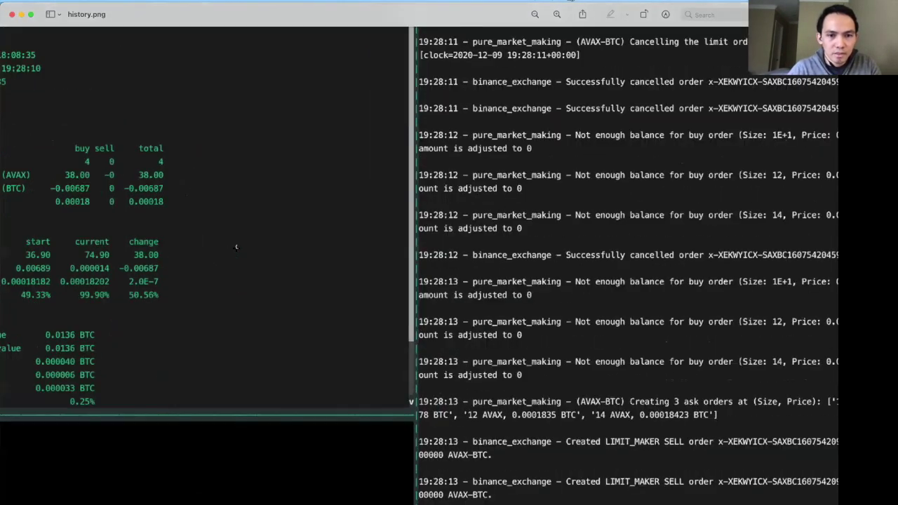
{"action": "scroll", "coordinate": [237, 247], "scroll_direction": "up", "scroll_amount": 5}
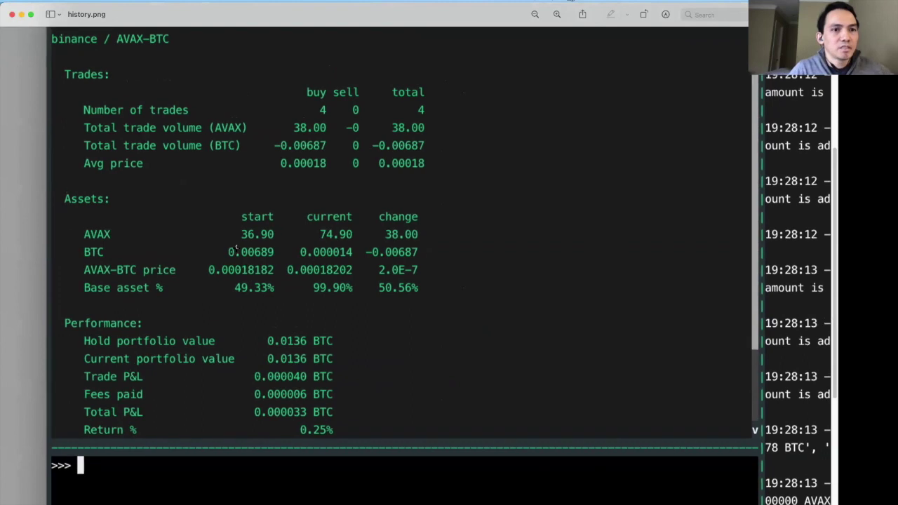
{"action": "scroll", "coordinate": [227, 176], "scroll_direction": "up", "scroll_amount": 3}
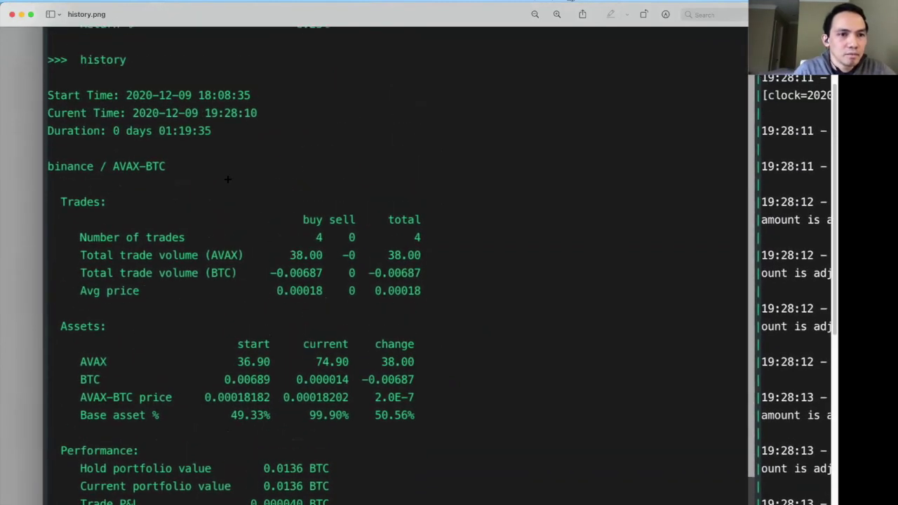
{"action": "scroll", "coordinate": [227, 176], "scroll_direction": "down", "scroll_amount": 2}
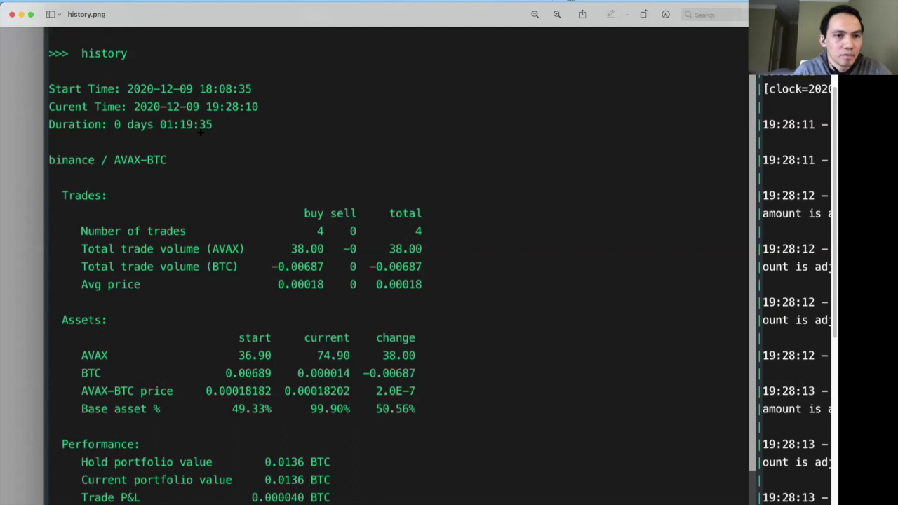
{"action": "scroll", "coordinate": [179, 134], "scroll_direction": "down", "scroll_amount": 2}
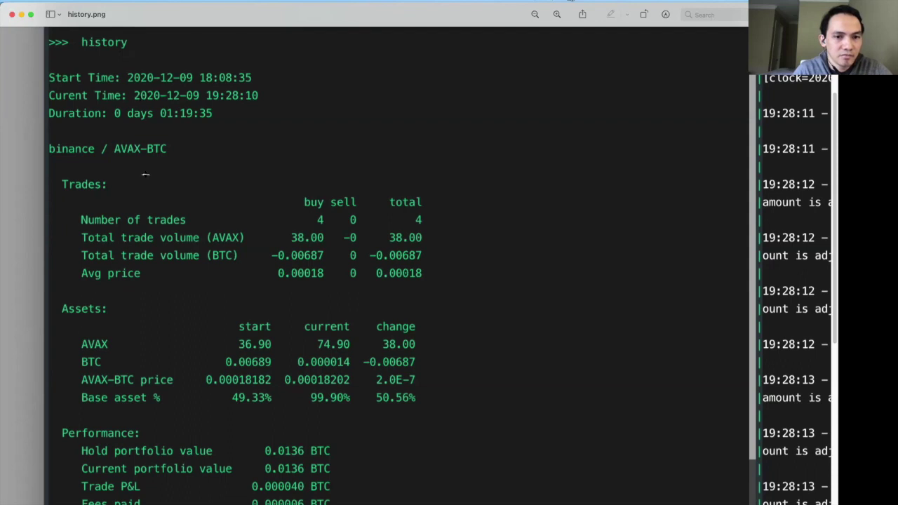
{"action": "scroll", "coordinate": [144, 174], "scroll_direction": "down", "scroll_amount": 3}
{"action": "scroll", "coordinate": [145, 175], "scroll_direction": "down", "scroll_amount": 5}
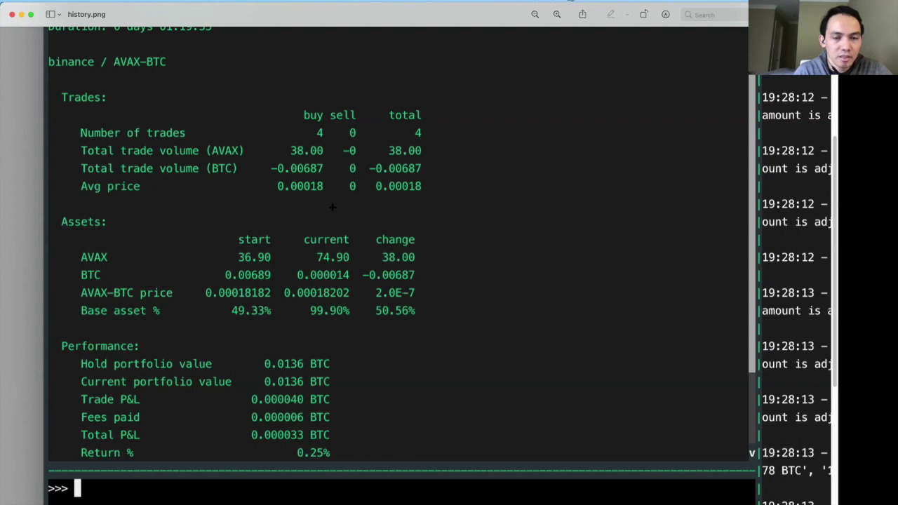
{"action": "scroll", "coordinate": [360, 200], "scroll_direction": "down", "scroll_amount": 1}
{"action": "scroll", "coordinate": [359, 199], "scroll_direction": "down", "scroll_amount": 3}
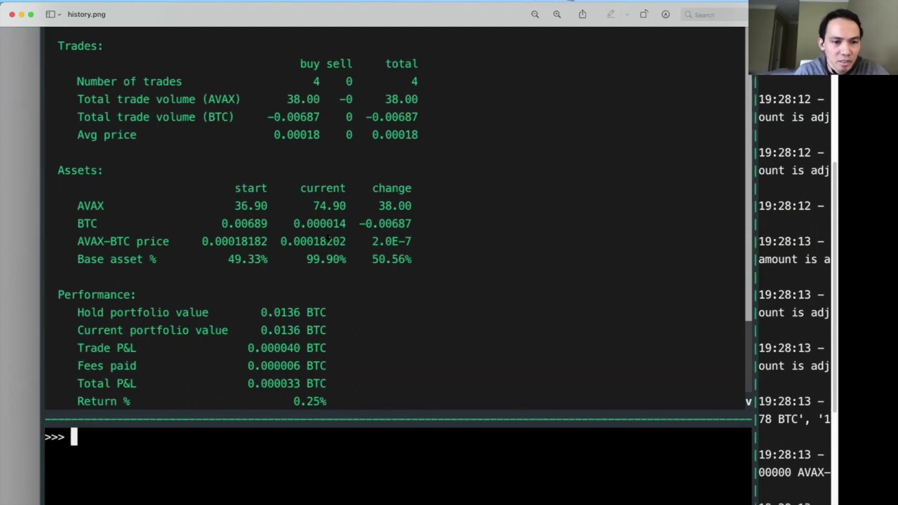
{"action": "scroll", "coordinate": [327, 237], "scroll_direction": "down", "scroll_amount": 1}
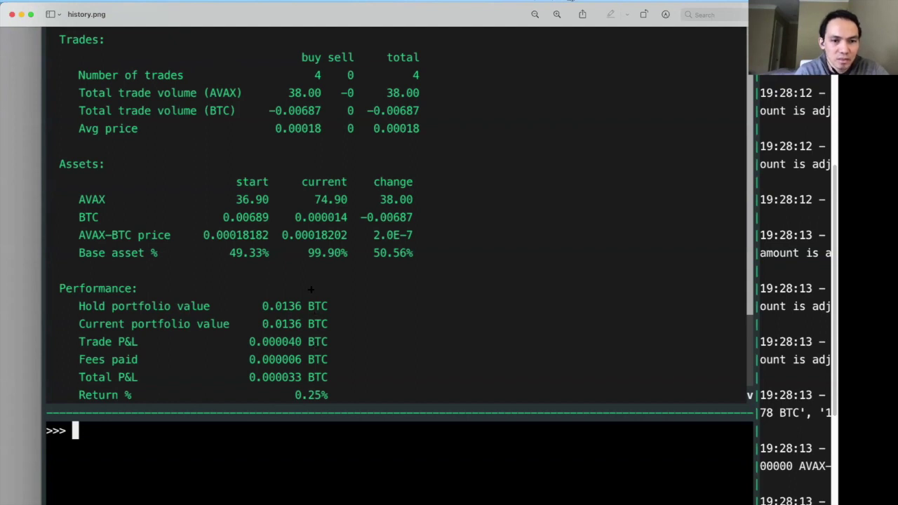
{"action": "scroll", "coordinate": [314, 313], "scroll_direction": "up", "scroll_amount": 3}
{"action": "scroll", "coordinate": [312, 289], "scroll_direction": "down", "scroll_amount": 4}
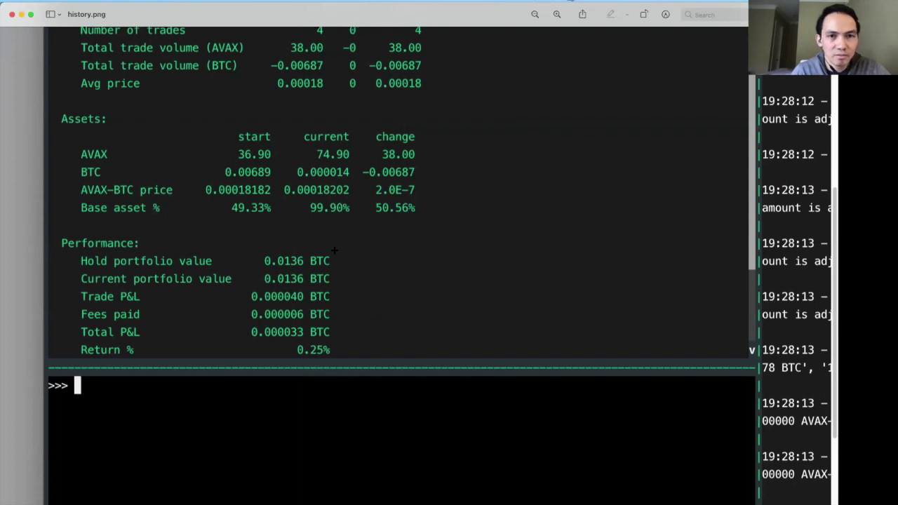
{"action": "scroll", "coordinate": [334, 249], "scroll_direction": "up", "scroll_amount": 5}
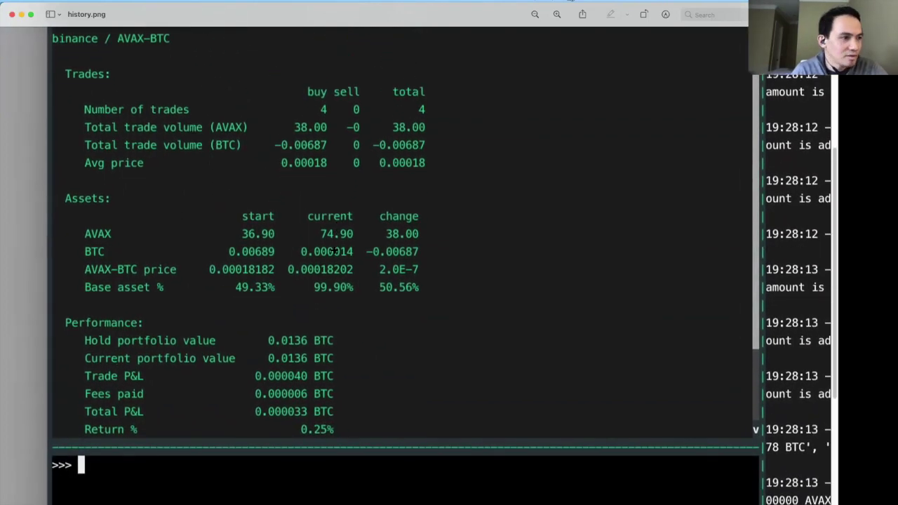
{"action": "scroll", "coordinate": [276, 442], "scroll_direction": "down", "scroll_amount": 1}
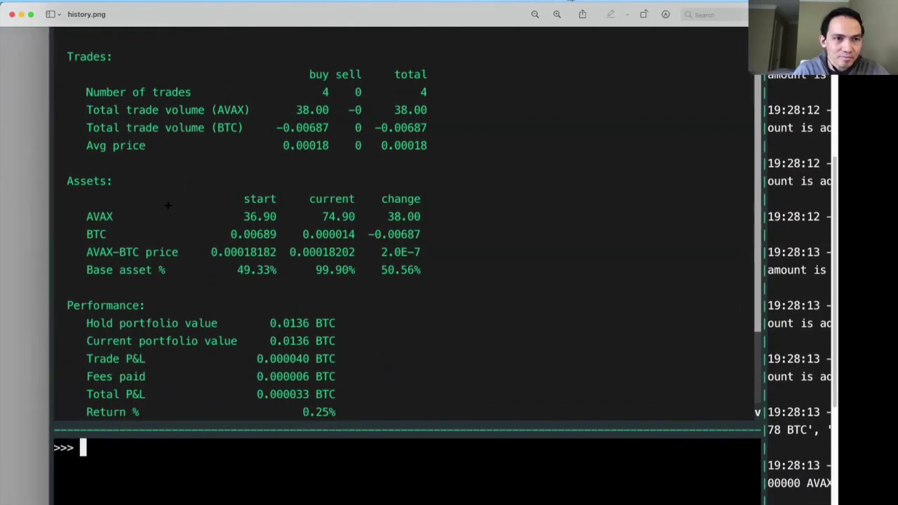
{"action": "left_click", "coordinate": [20, 16]}
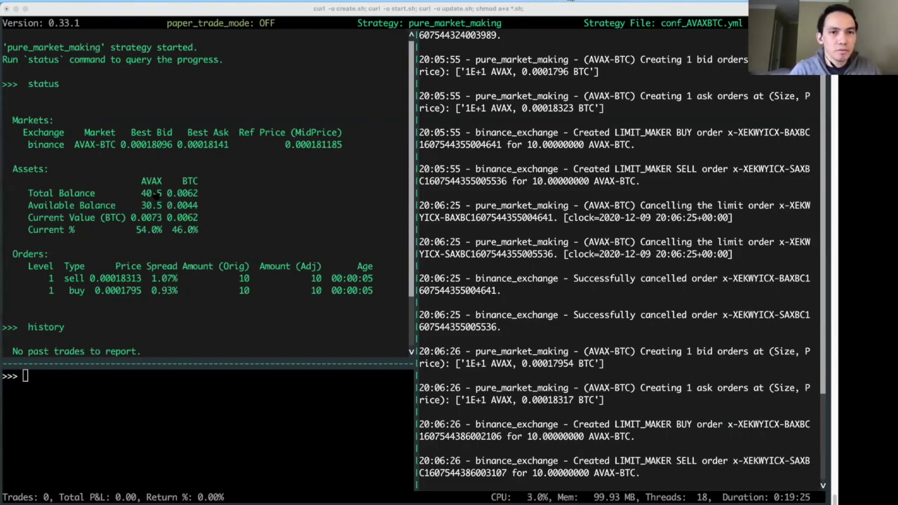
Step: Switch to the browser with Hummingbot Miner and open its Markets page to review the reward pool and liquidity figures
{"action": "key", "text": "super+Tab"}
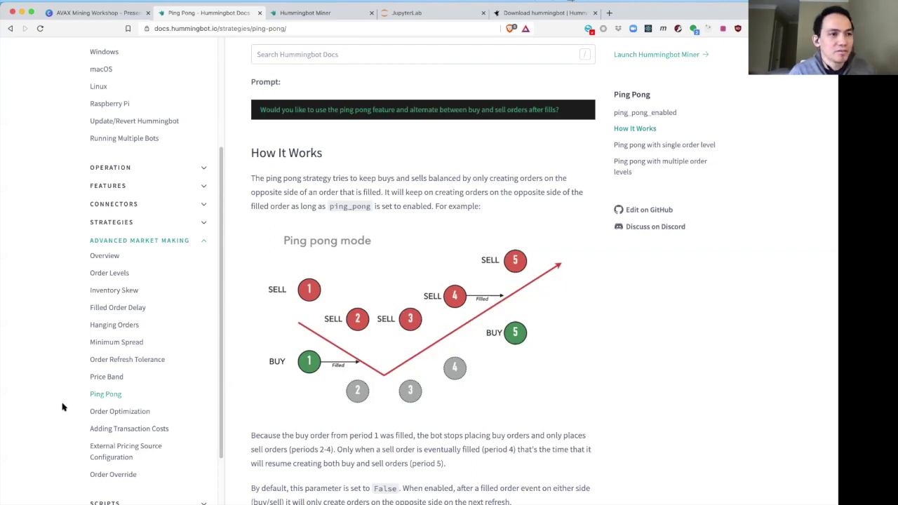
{"action": "left_click", "coordinate": [330, 14]}
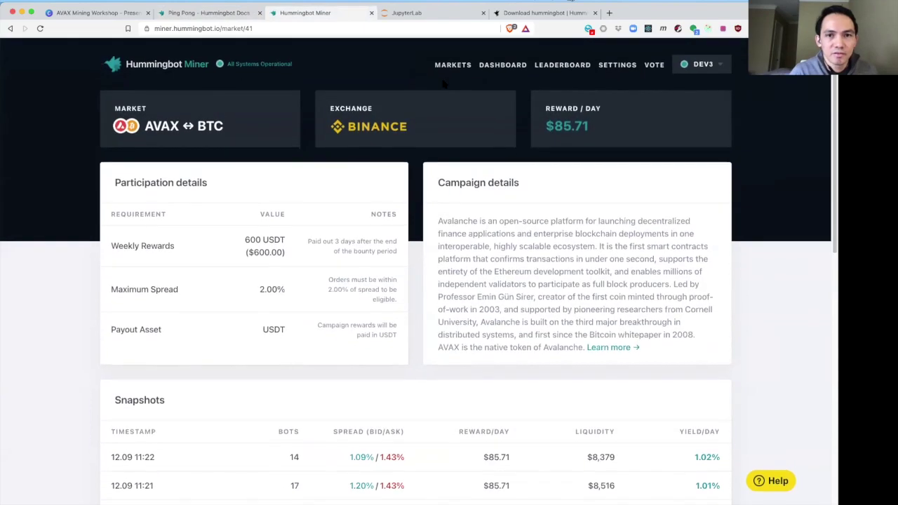
{"action": "left_click", "coordinate": [452, 67]}
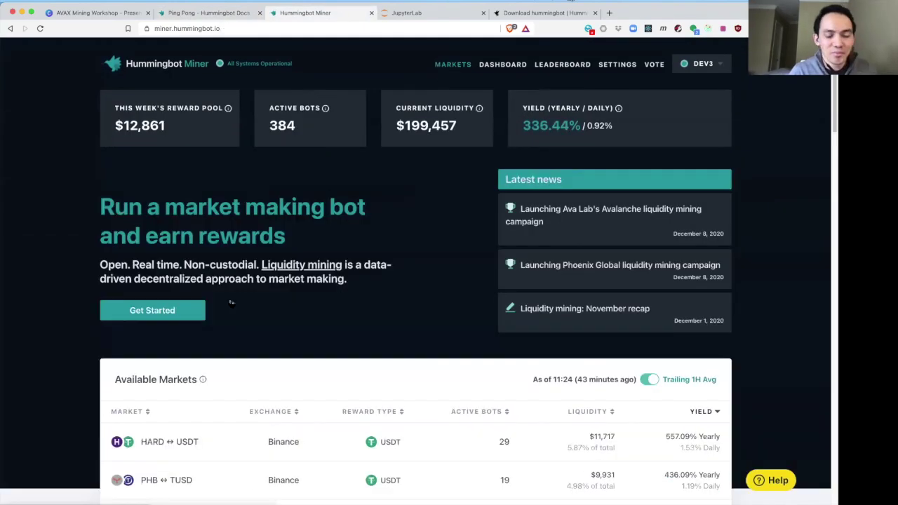
{"action": "scroll", "coordinate": [289, 265], "scroll_direction": "down", "scroll_amount": 1}
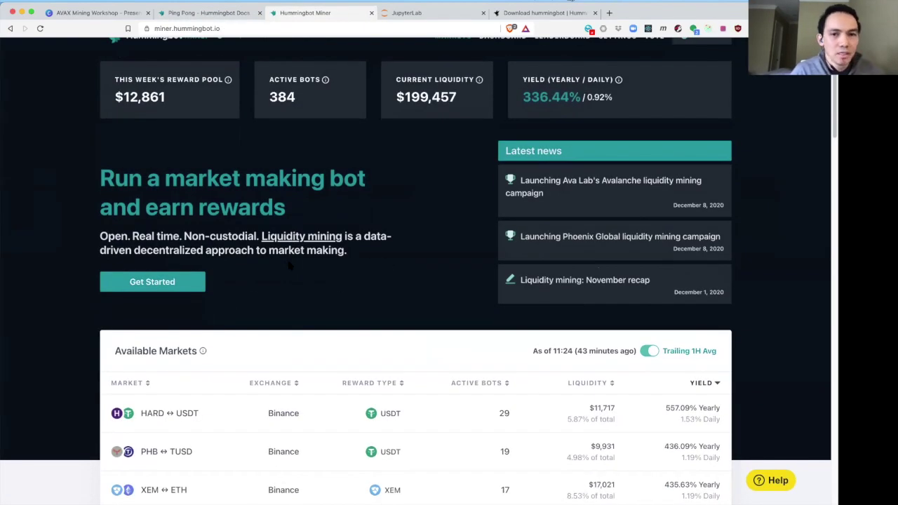
{"action": "scroll", "coordinate": [288, 265], "scroll_direction": "down", "scroll_amount": 1}
{"action": "scroll", "coordinate": [263, 301], "scroll_direction": "up", "scroll_amount": 1}
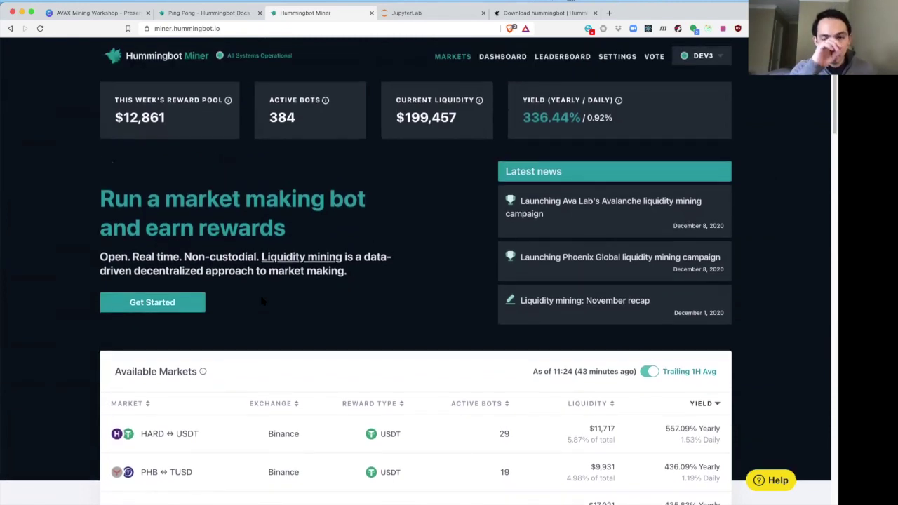
{"action": "scroll", "coordinate": [263, 302], "scroll_direction": "up", "scroll_amount": 1}
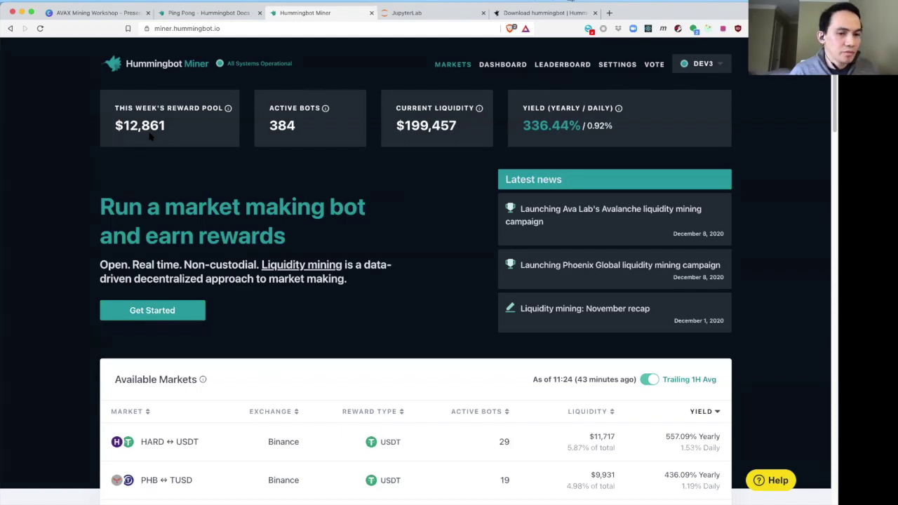
Step: Sort the Available Markets list by market so the AVAX pairs come first, and review their rewards and yields
{"action": "scroll", "coordinate": [150, 140], "scroll_direction": "down", "scroll_amount": 2}
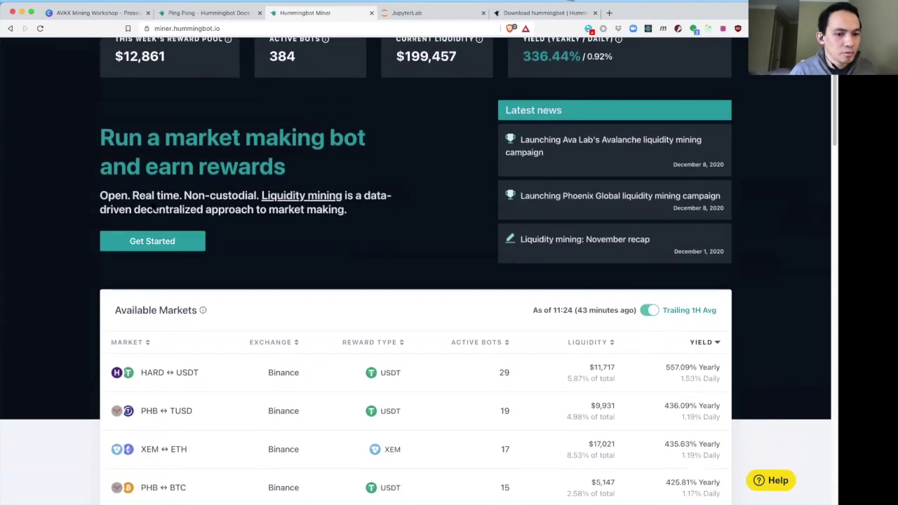
{"action": "scroll", "coordinate": [156, 209], "scroll_direction": "down", "scroll_amount": 8}
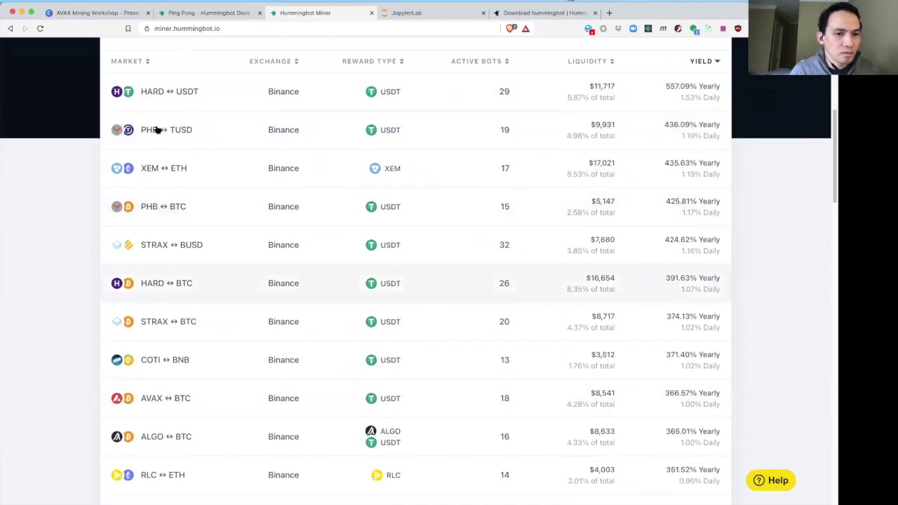
{"action": "left_click", "coordinate": [133, 63]}
{"action": "left_click", "coordinate": [133, 63]}
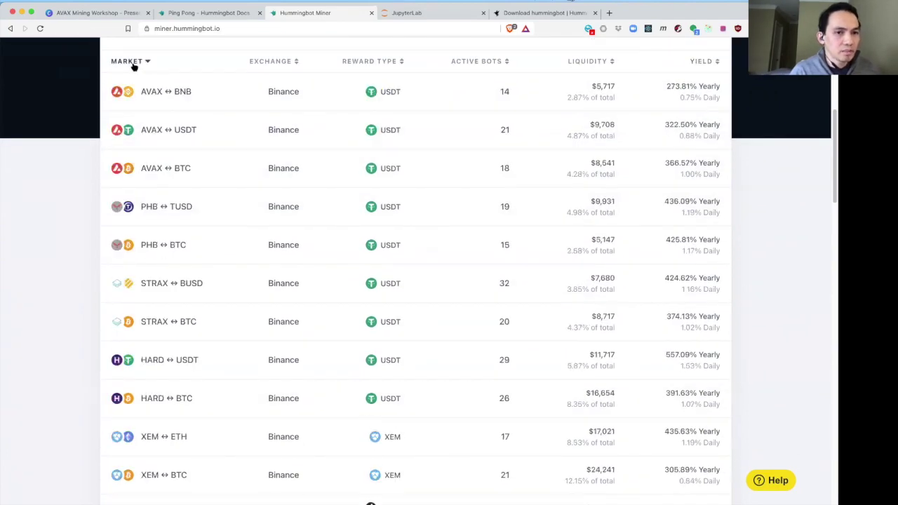
{"action": "scroll", "coordinate": [105, 138], "scroll_direction": "up", "scroll_amount": 5}
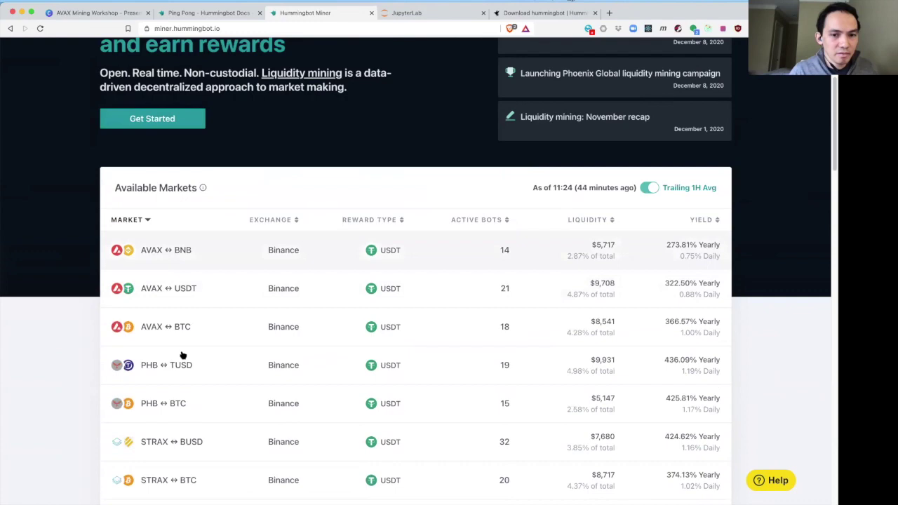
{"action": "scroll", "coordinate": [216, 287], "scroll_direction": "up", "scroll_amount": 5}
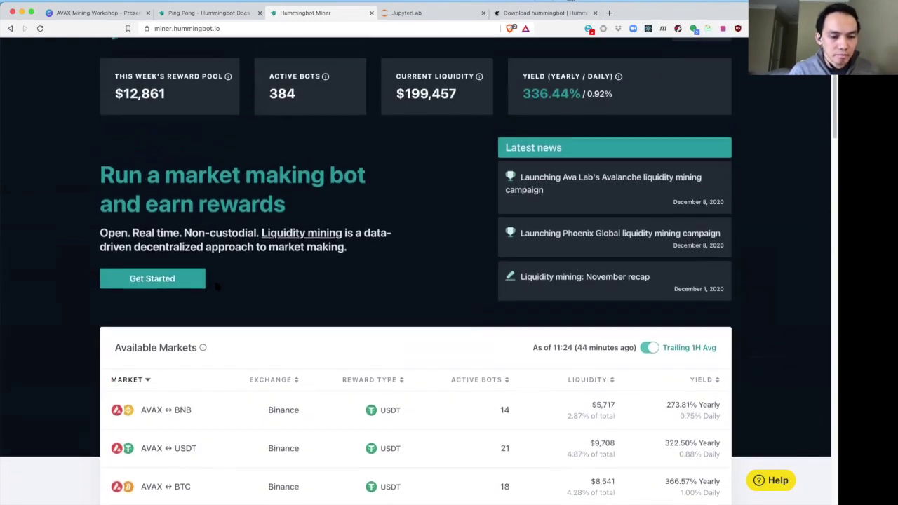
Step: Examine the summary figures on the Markets page and the active bots, liquidity and yield of the AVAX pairs
{"action": "scroll", "coordinate": [216, 286], "scroll_direction": "up", "scroll_amount": 1}
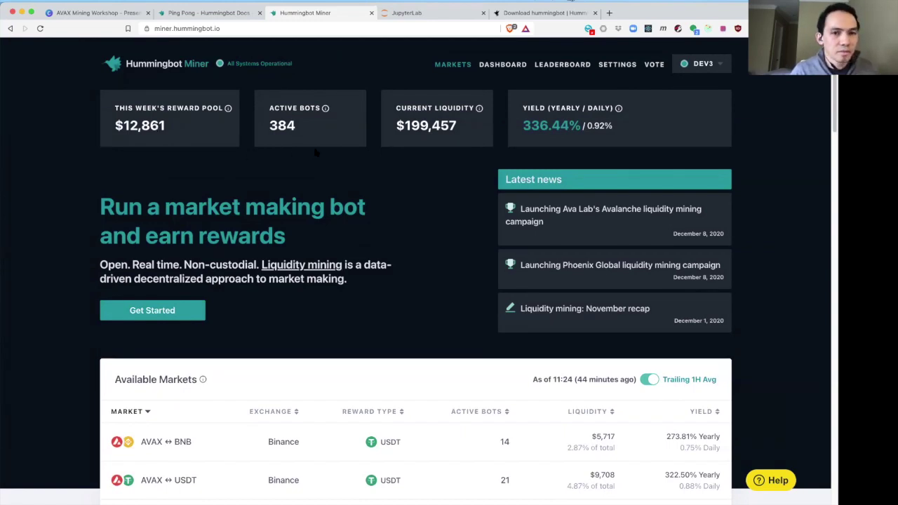
{"action": "scroll", "coordinate": [316, 152], "scroll_direction": "down", "scroll_amount": 1}
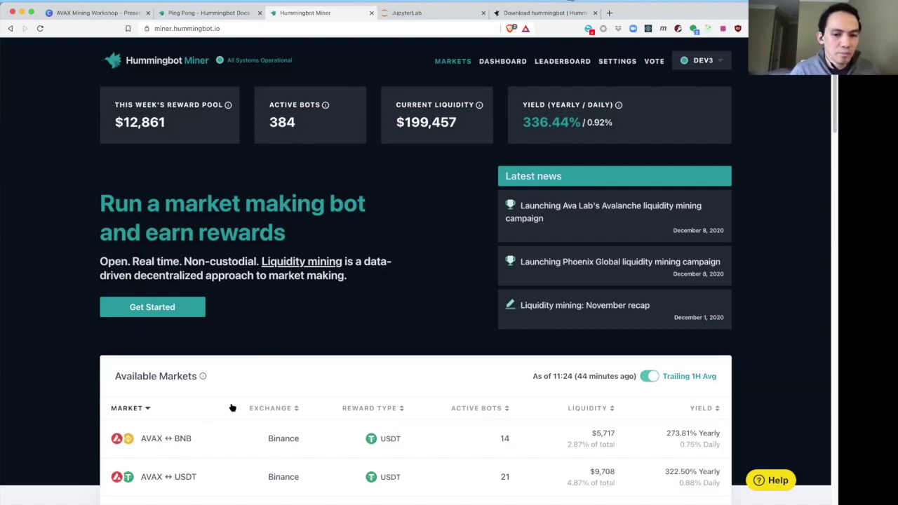
{"action": "scroll", "coordinate": [233, 407], "scroll_direction": "down", "scroll_amount": 2}
{"action": "scroll", "coordinate": [490, 435], "scroll_direction": "down", "scroll_amount": 1}
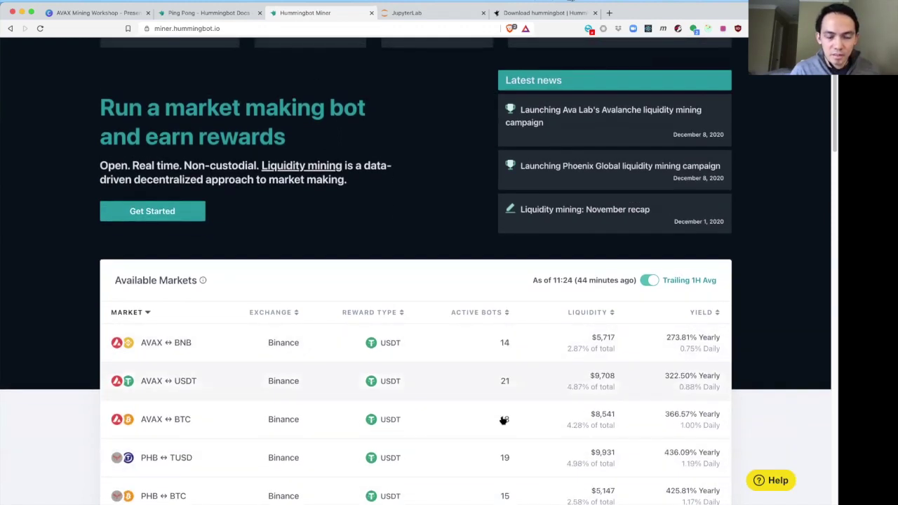
{"action": "scroll", "coordinate": [503, 345], "scroll_direction": "up", "scroll_amount": 2}
{"action": "scroll", "coordinate": [491, 322], "scroll_direction": "up", "scroll_amount": 1}
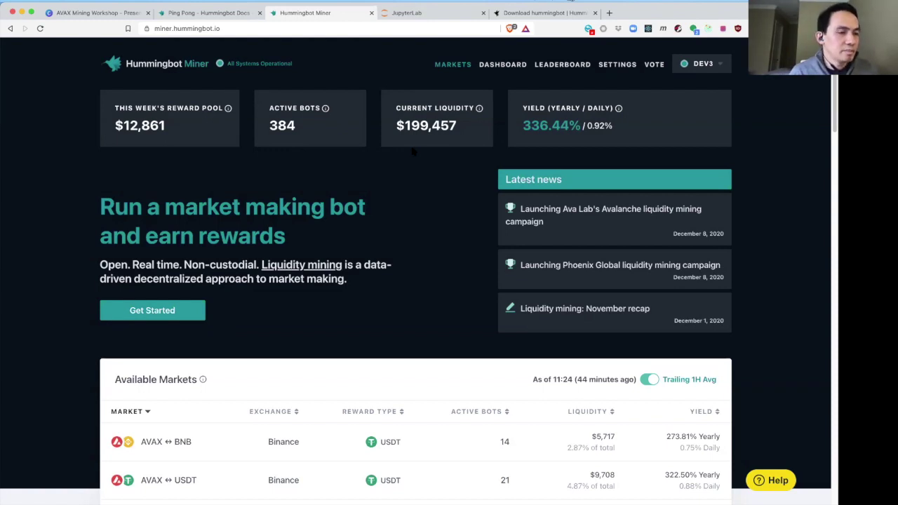
{"action": "scroll", "coordinate": [413, 150], "scroll_direction": "down", "scroll_amount": 1}
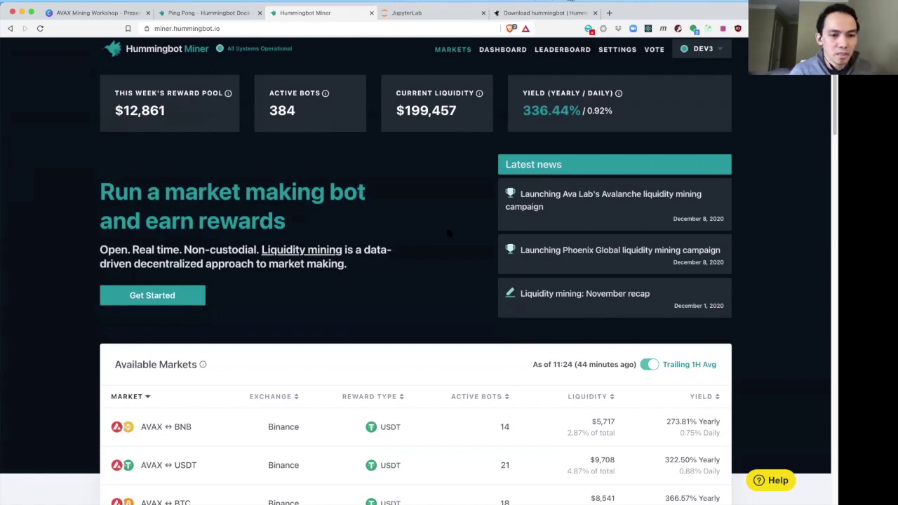
{"action": "scroll", "coordinate": [448, 233], "scroll_direction": "down", "scroll_amount": 2}
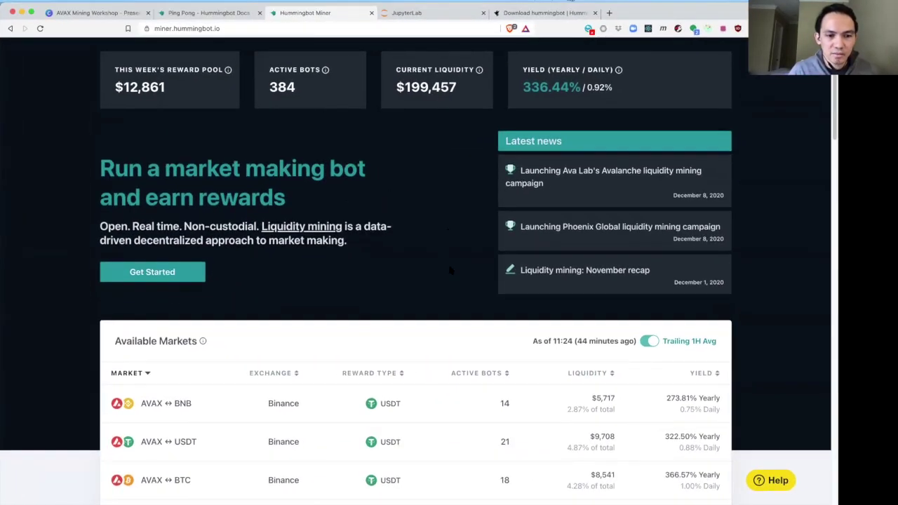
{"action": "scroll", "coordinate": [450, 269], "scroll_direction": "down", "scroll_amount": 5}
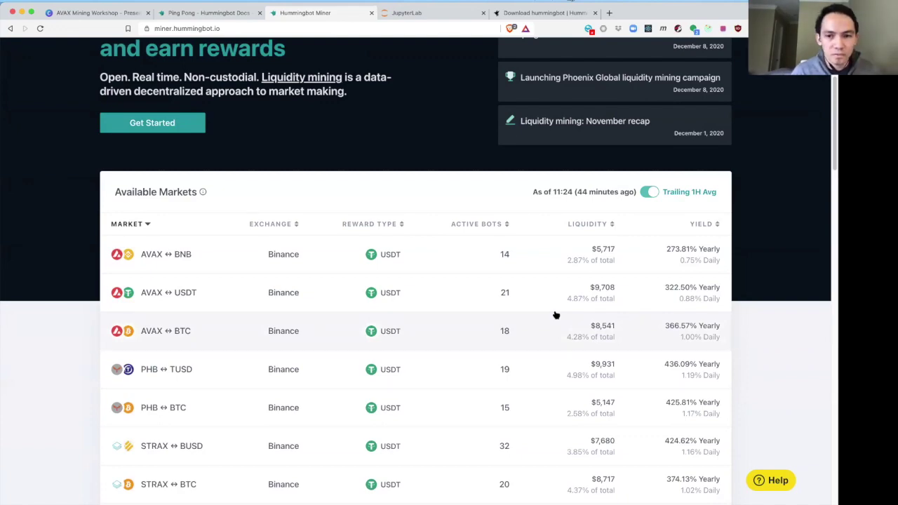
{"action": "scroll", "coordinate": [568, 292], "scroll_direction": "up", "scroll_amount": 5}
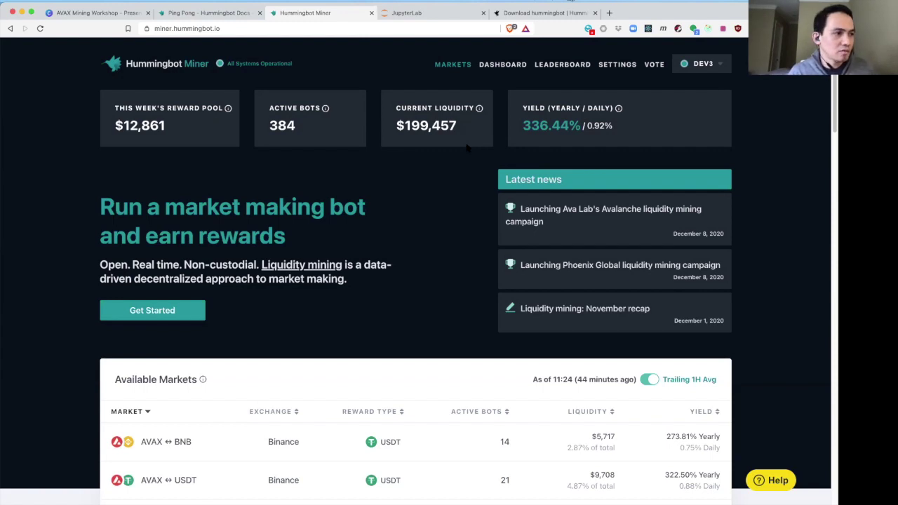
{"action": "scroll", "coordinate": [467, 148], "scroll_direction": "down", "scroll_amount": 1}
{"action": "scroll", "coordinate": [467, 147], "scroll_direction": "up", "scroll_amount": 1}
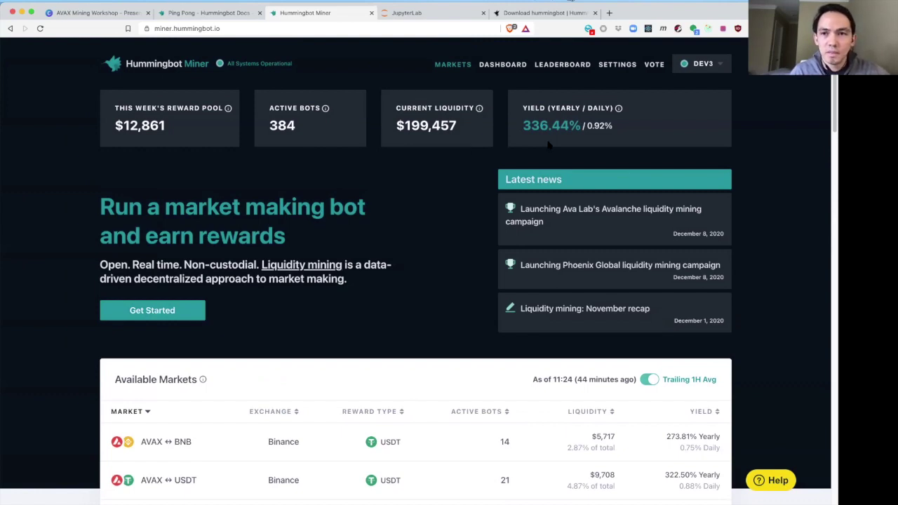
Step: Open the Miner settings, expand the exchange connections, and view the Kucoin and Binance API key forms without changing them
{"action": "left_click", "coordinate": [709, 70]}
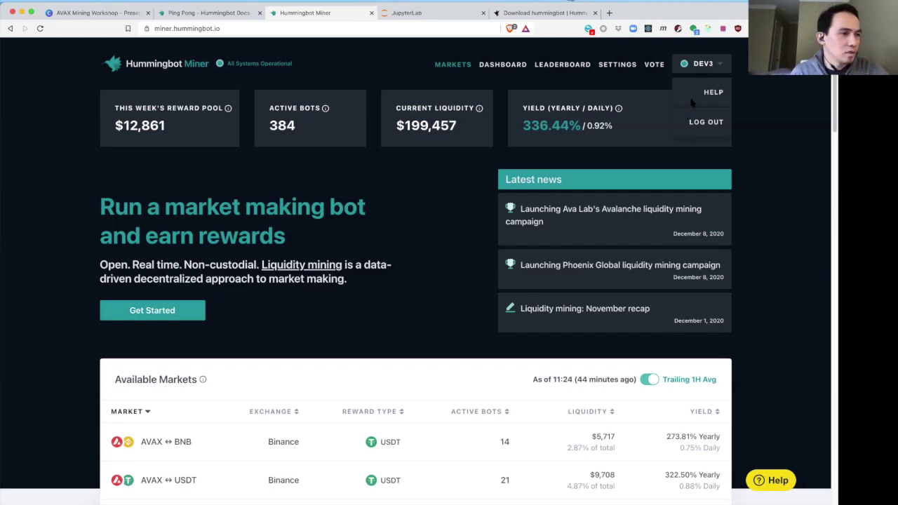
{"action": "left_click", "coordinate": [616, 65]}
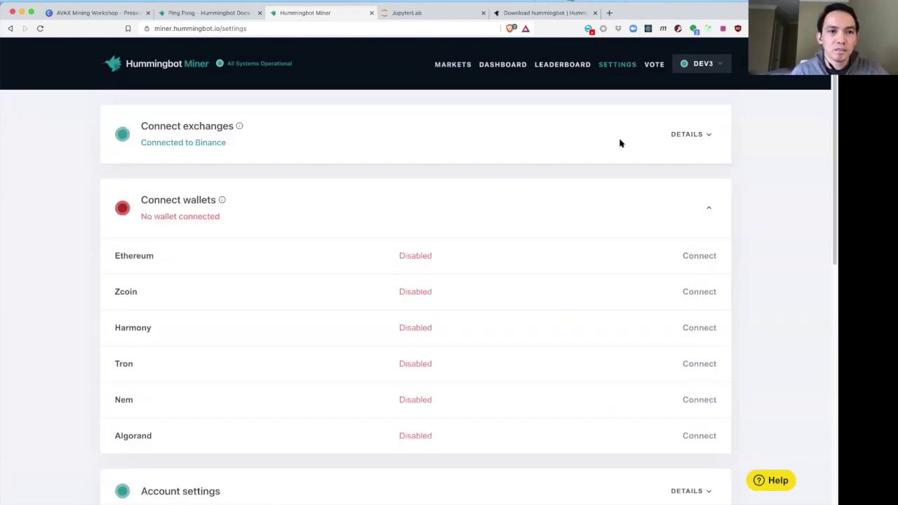
{"action": "left_click", "coordinate": [676, 135]}
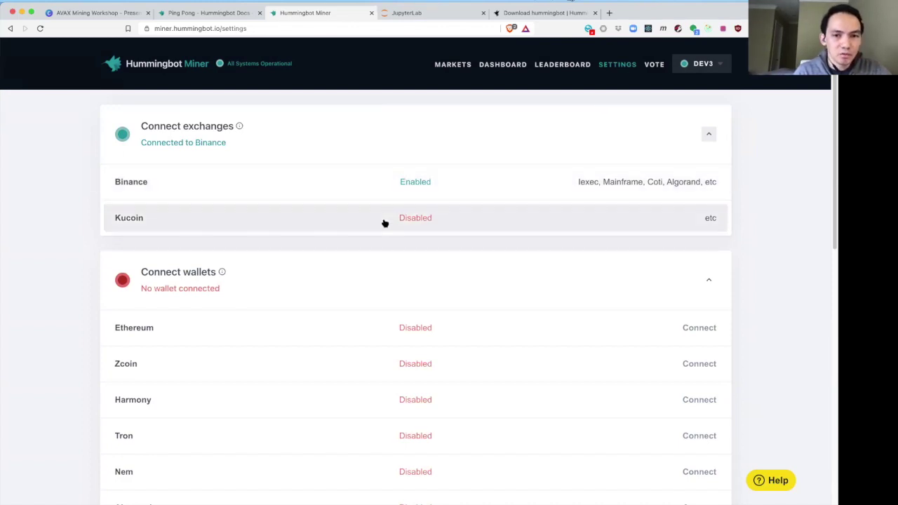
{"action": "left_click", "coordinate": [417, 224]}
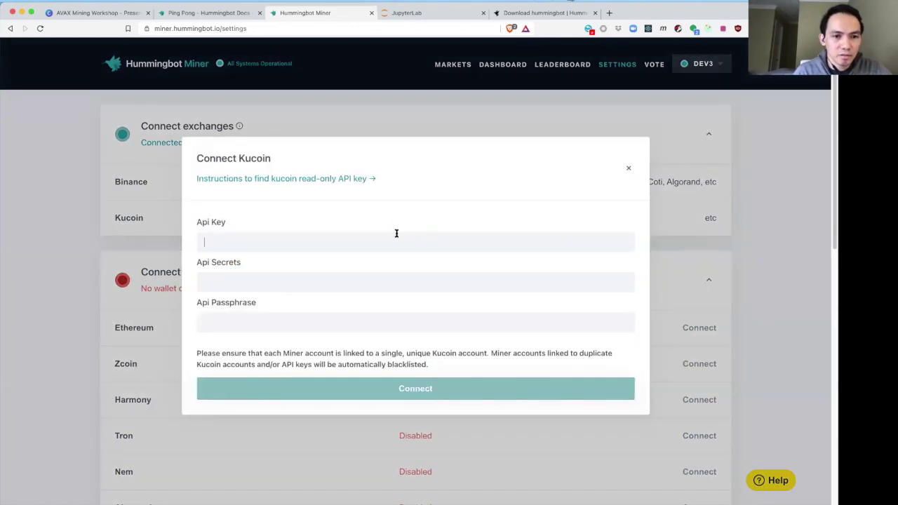
{"action": "left_click", "coordinate": [629, 169]}
{"action": "left_click", "coordinate": [520, 177]}
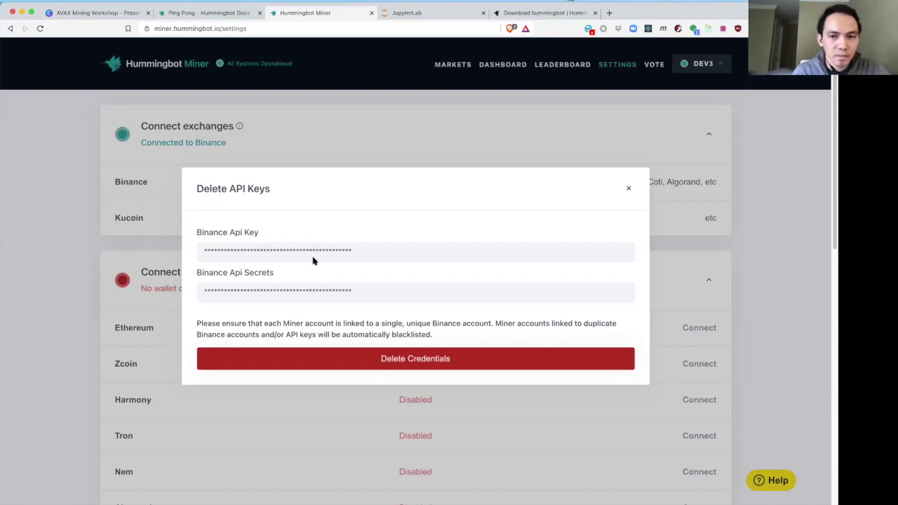
{"action": "left_click", "coordinate": [627, 191]}
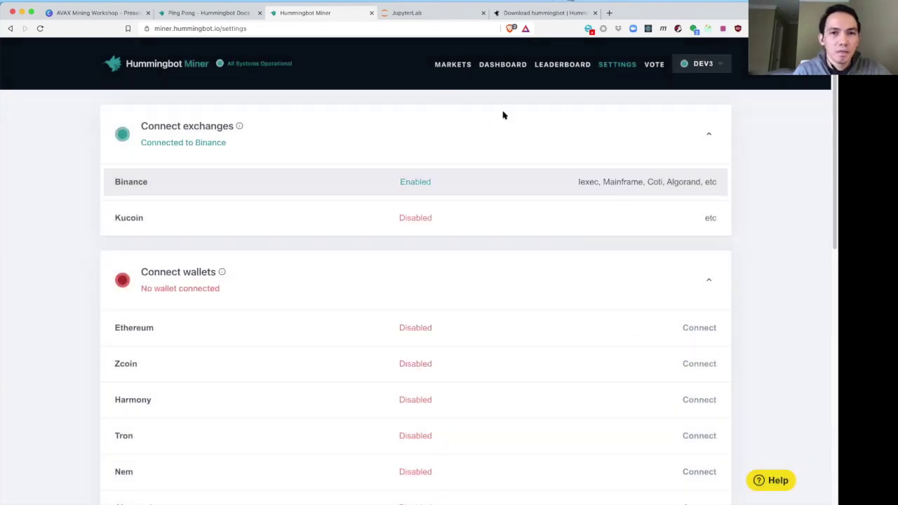
Step: Open the Dashboard, review the latest earnings and rewards earned, and view the details of the 12.09 11:28 reward snapshot
{"action": "left_click", "coordinate": [502, 68]}
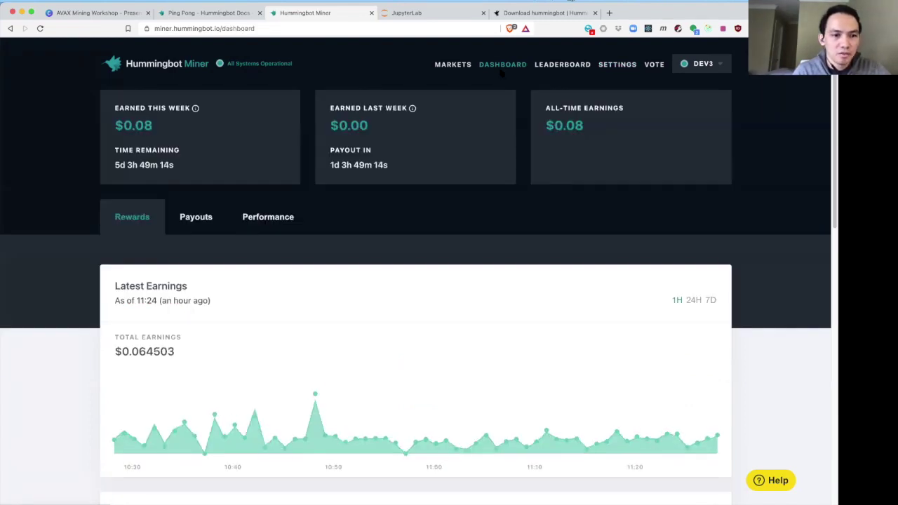
{"action": "scroll", "coordinate": [369, 303], "scroll_direction": "down", "scroll_amount": 2}
{"action": "scroll", "coordinate": [367, 306], "scroll_direction": "down", "scroll_amount": 2}
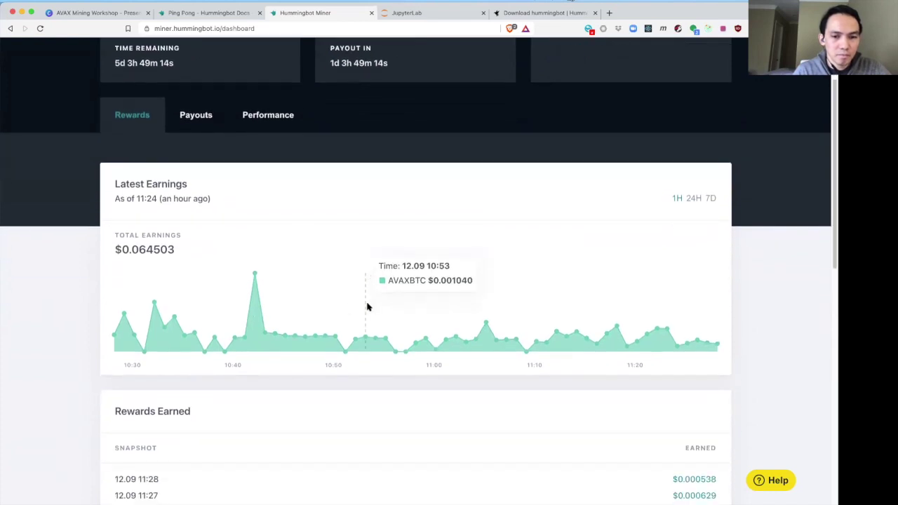
{"action": "scroll", "coordinate": [667, 355], "scroll_direction": "down", "scroll_amount": 2}
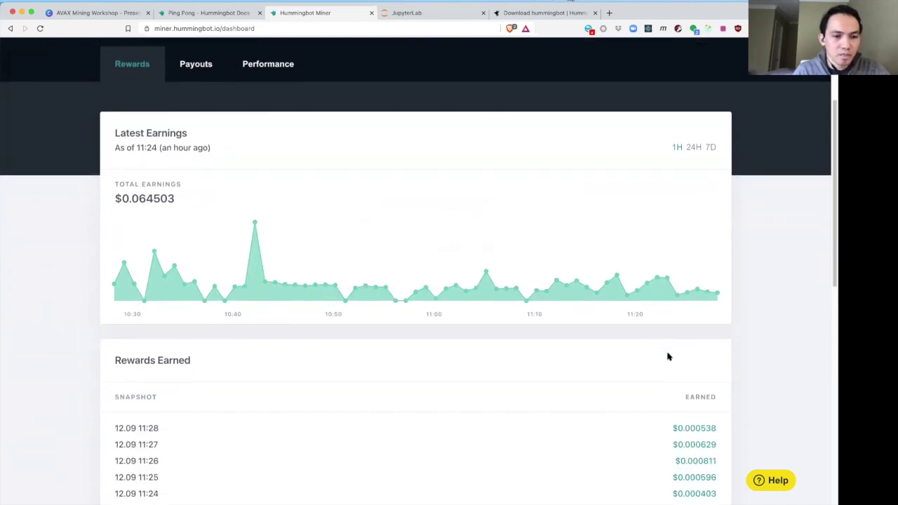
{"action": "scroll", "coordinate": [667, 355], "scroll_direction": "up", "scroll_amount": 5}
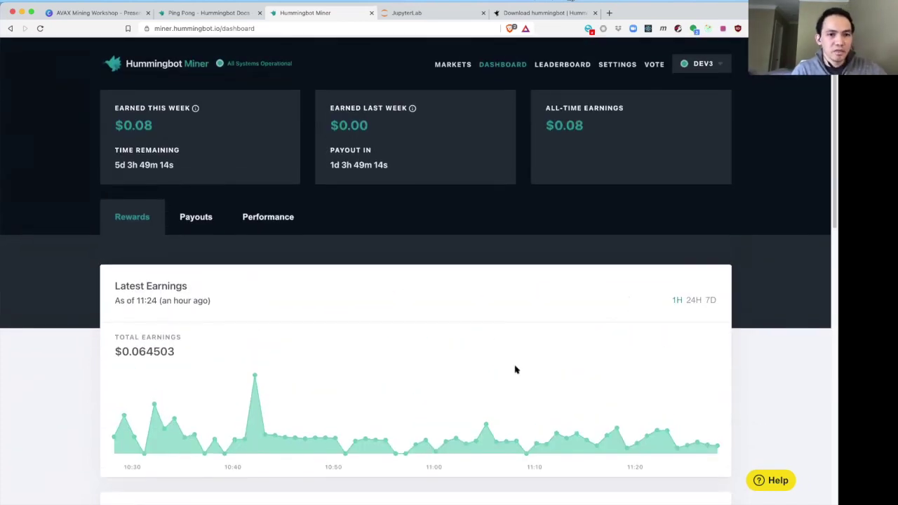
{"action": "scroll", "coordinate": [302, 374], "scroll_direction": "down", "scroll_amount": 5}
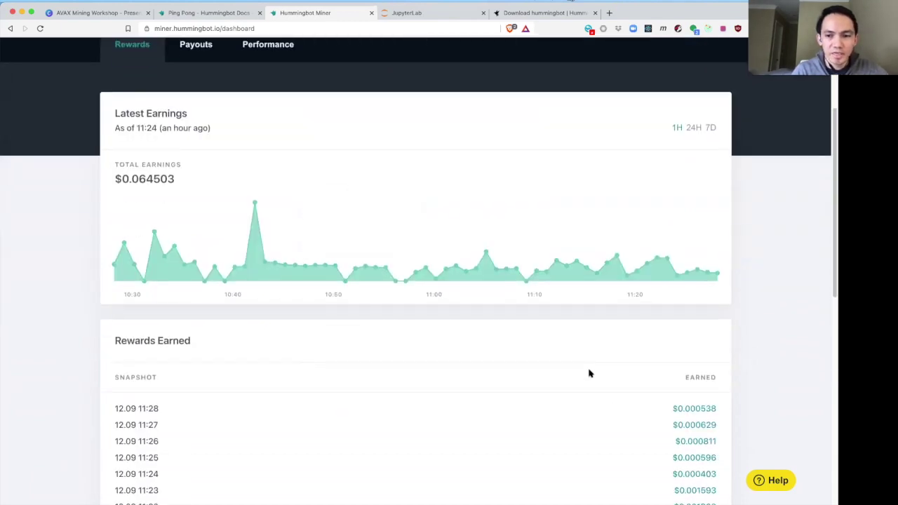
{"action": "left_click", "coordinate": [667, 406]}
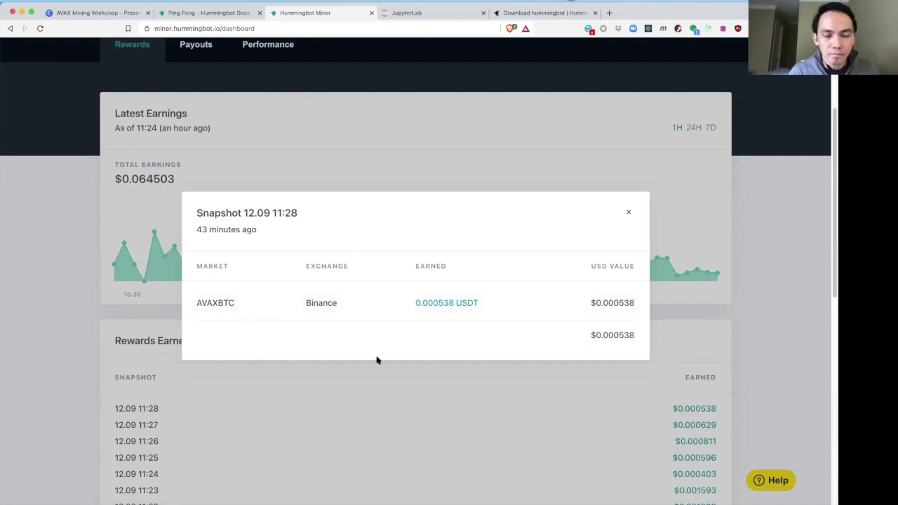
{"action": "left_click", "coordinate": [393, 402]}
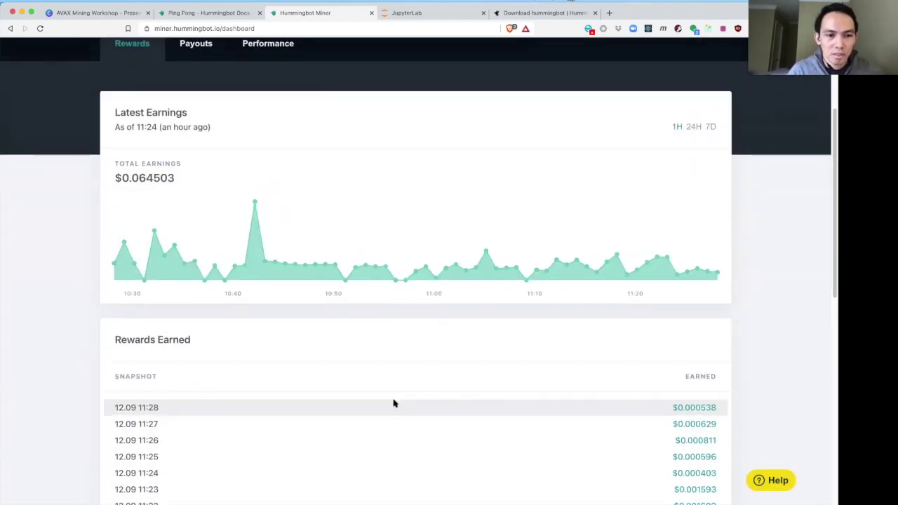
Step: Return to the Markets page and sort the Available Markets list by market so the AVAX pairs come first
{"action": "scroll", "coordinate": [393, 403], "scroll_direction": "up", "scroll_amount": 5}
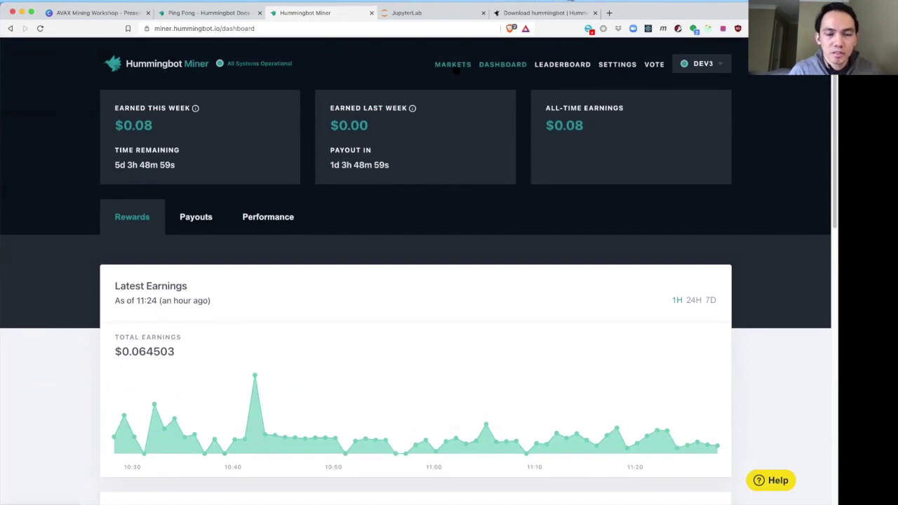
{"action": "left_click", "coordinate": [453, 69]}
{"action": "scroll", "coordinate": [354, 229], "scroll_direction": "down", "scroll_amount": 2}
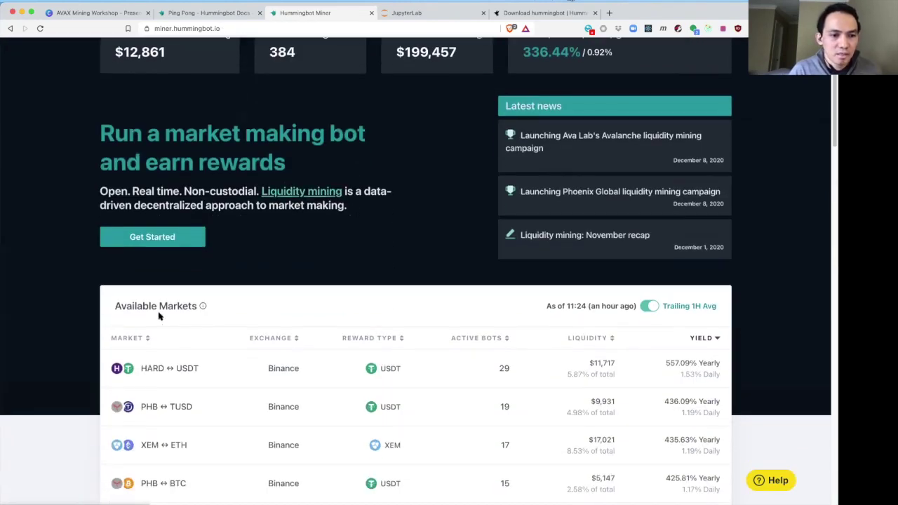
{"action": "left_click", "coordinate": [127, 338]}
{"action": "left_click", "coordinate": [127, 337]}
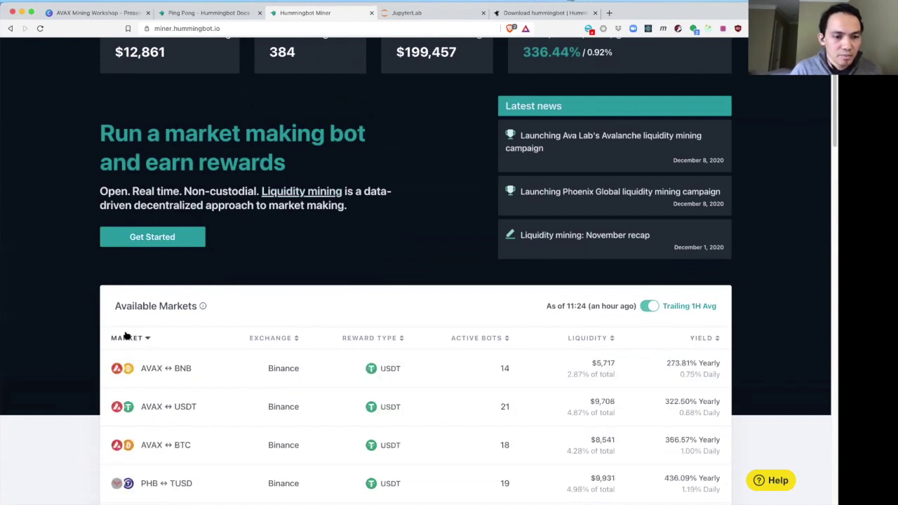
{"action": "scroll", "coordinate": [127, 337], "scroll_direction": "down", "scroll_amount": 3}
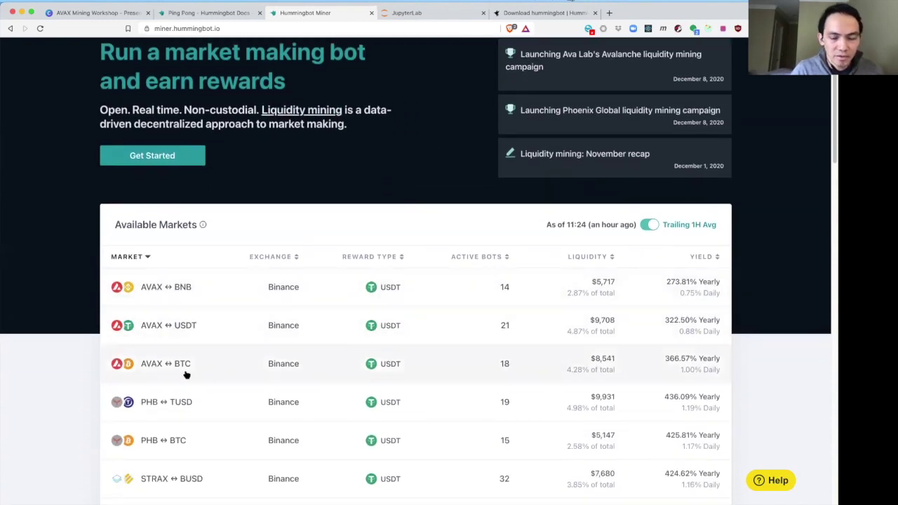
Step: Open the AVAX-BTC market on Binance and review its participation details and the list of liquidity snapshots
{"action": "left_click", "coordinate": [185, 368]}
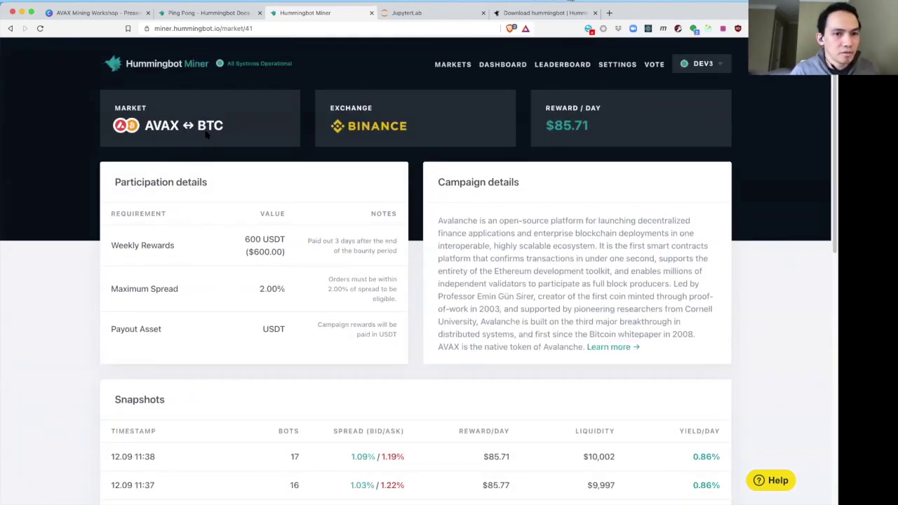
{"action": "scroll", "coordinate": [256, 240], "scroll_direction": "down", "scroll_amount": 2}
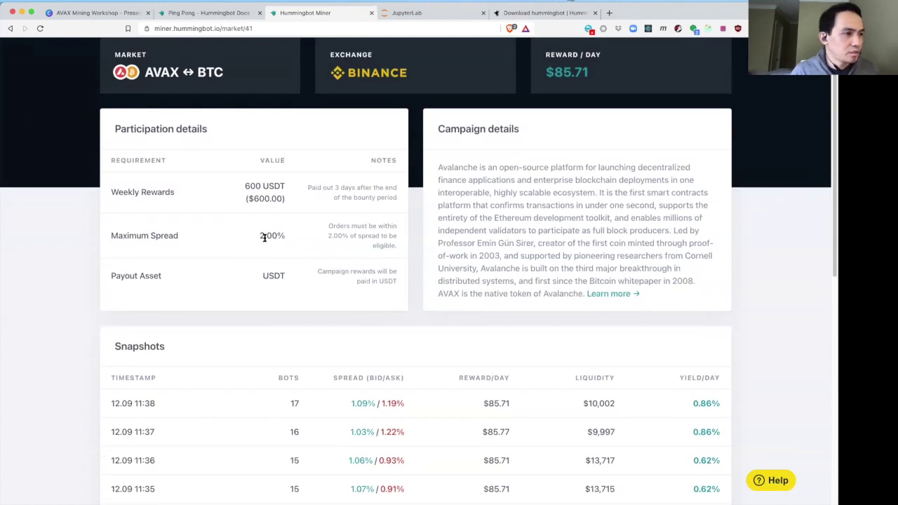
{"action": "scroll", "coordinate": [263, 237], "scroll_direction": "down", "scroll_amount": 2}
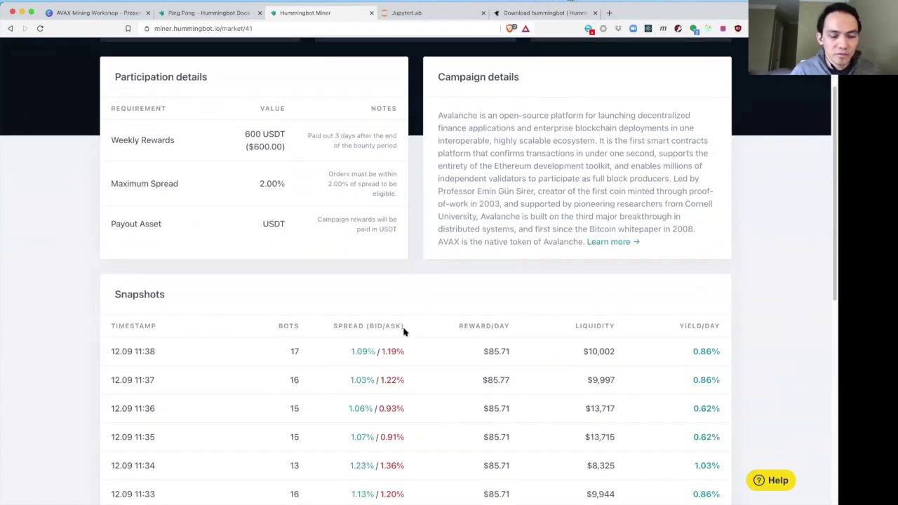
{"action": "scroll", "coordinate": [404, 332], "scroll_direction": "down", "scroll_amount": 1}
{"action": "scroll", "coordinate": [405, 332], "scroll_direction": "down", "scroll_amount": 1}
{"action": "scroll", "coordinate": [405, 333], "scroll_direction": "down", "scroll_amount": 1}
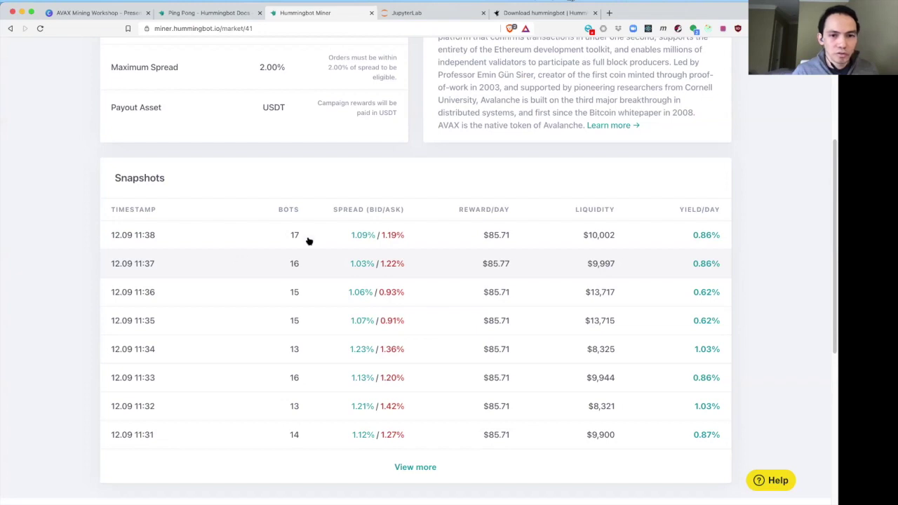
Step: Open the 12.09 11:38 AVAX-BTC snapshot and step back three snapshots to the one from 11:35
{"action": "left_click", "coordinate": [499, 236]}
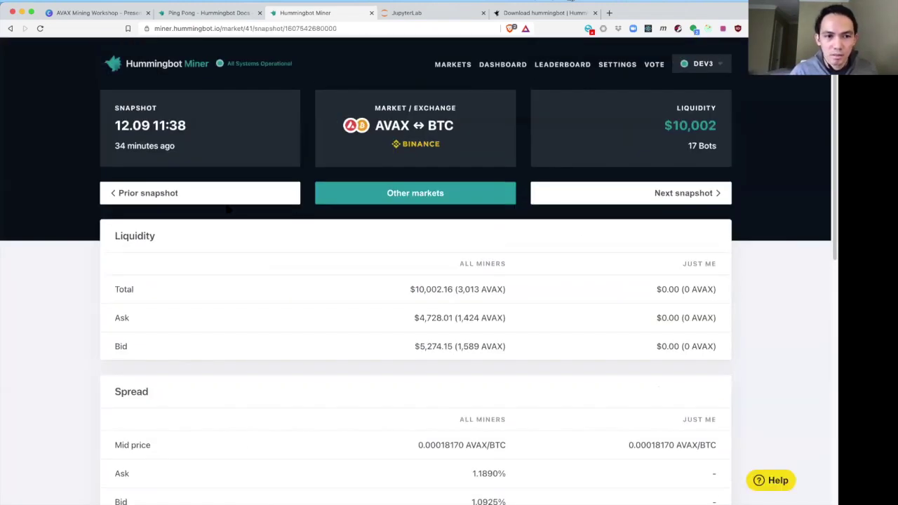
{"action": "left_click", "coordinate": [226, 198]}
{"action": "left_click", "coordinate": [225, 197]}
{"action": "left_click", "coordinate": [226, 197]}
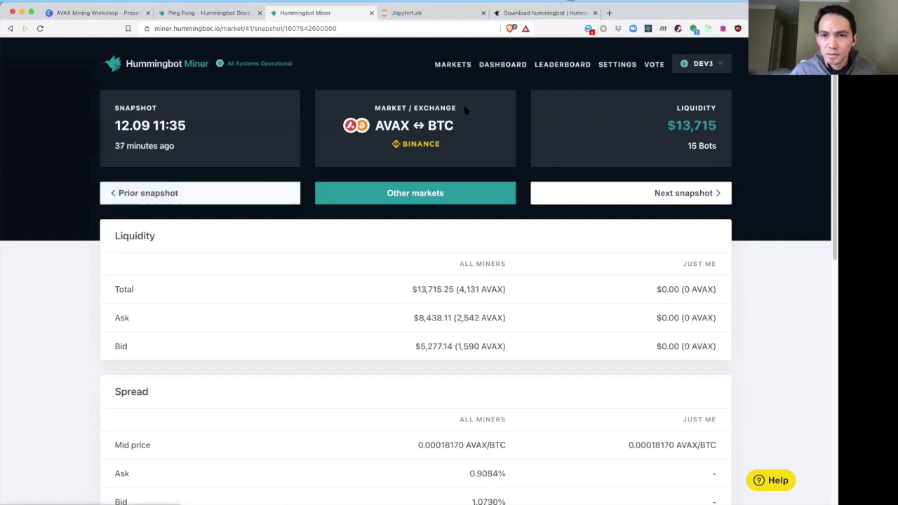
Step: Go back to the Dashboard and open the 12.09 11:28 snapshot in the Rewards Earned list
{"action": "left_click", "coordinate": [495, 64]}
{"action": "scroll", "coordinate": [472, 253], "scroll_direction": "down", "scroll_amount": 5}
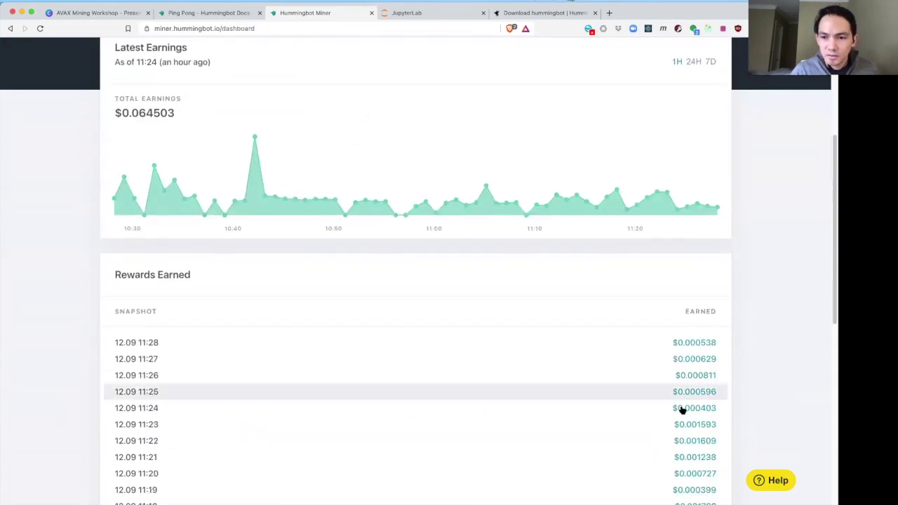
{"action": "left_click", "coordinate": [699, 345]}
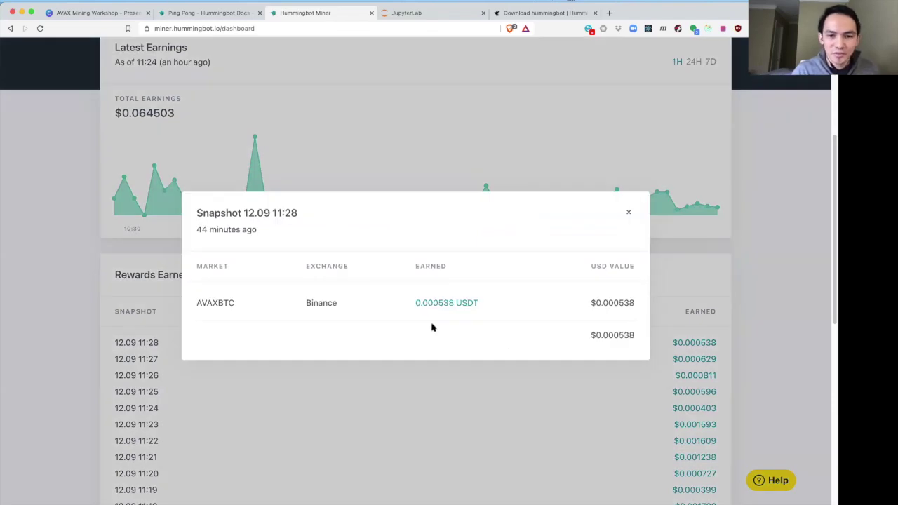